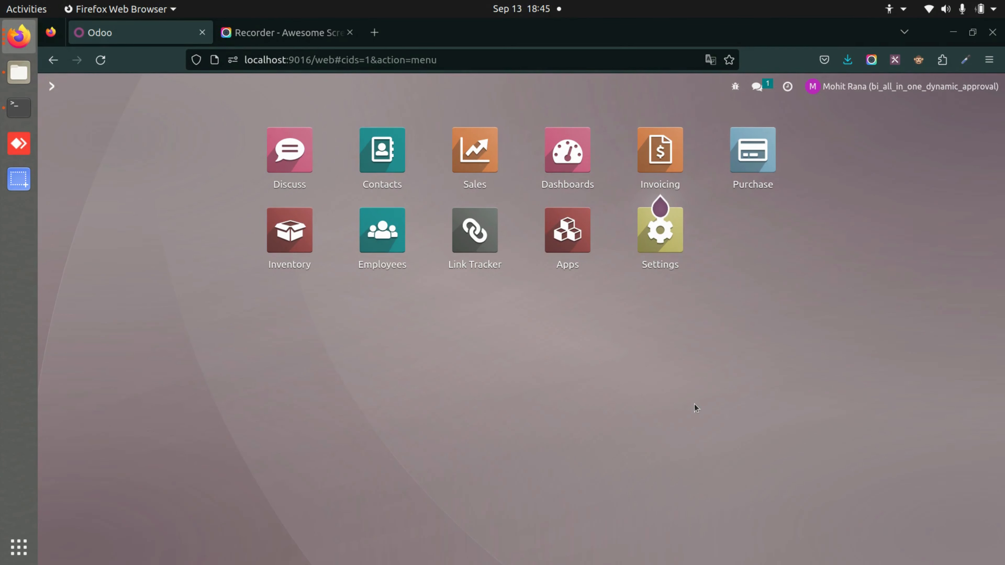
# Open the Settings app from the Odoo home screen to reach General Settings
pyautogui.click(641, 249)
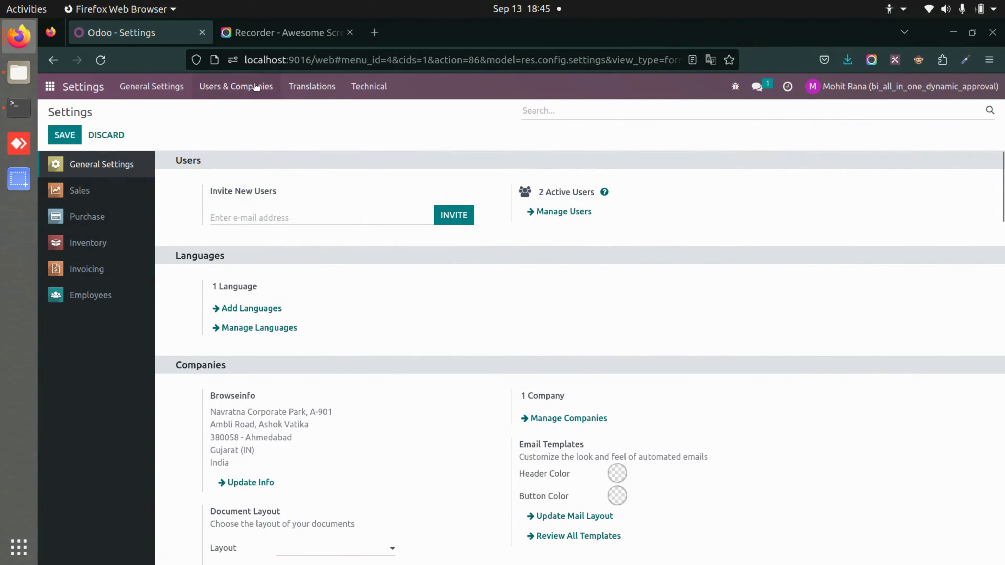
# Go to Users & Companies > Approvals and open the 1st Approval rule
pyautogui.click(253, 86)
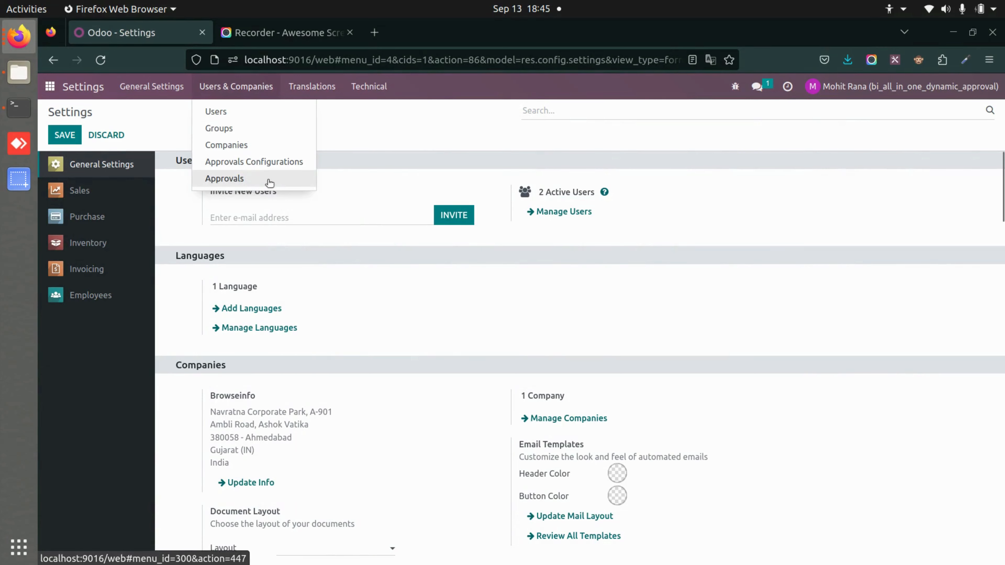
pyautogui.click(291, 177)
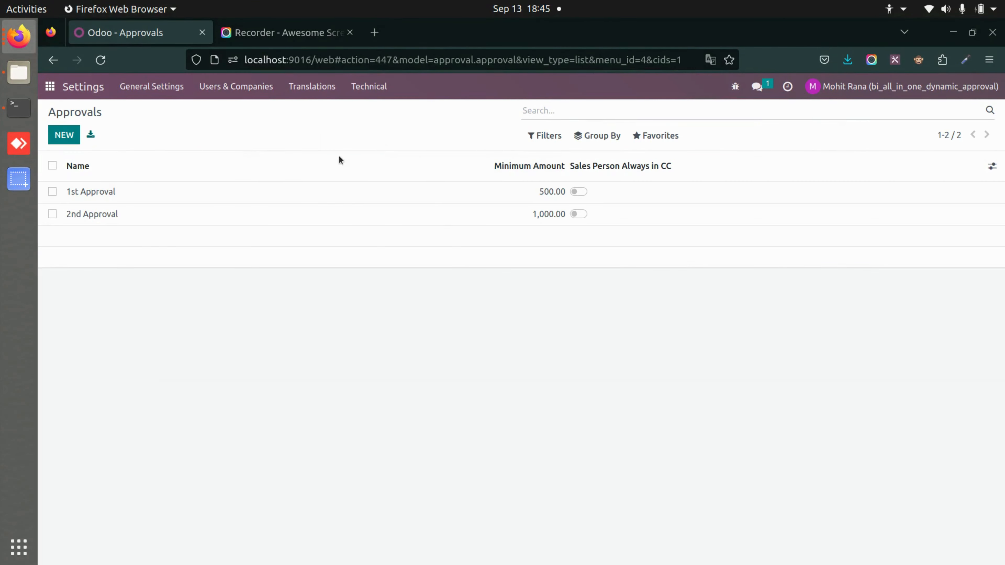
pyautogui.click(136, 193)
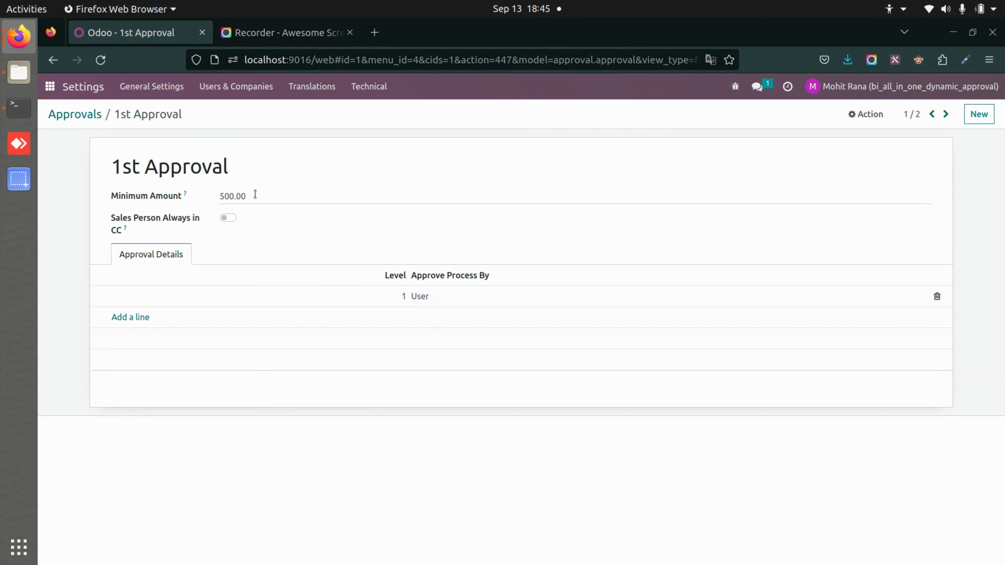
# Start a new approval line, discard it, and review the existing level 1 line
pyautogui.click(145, 323)
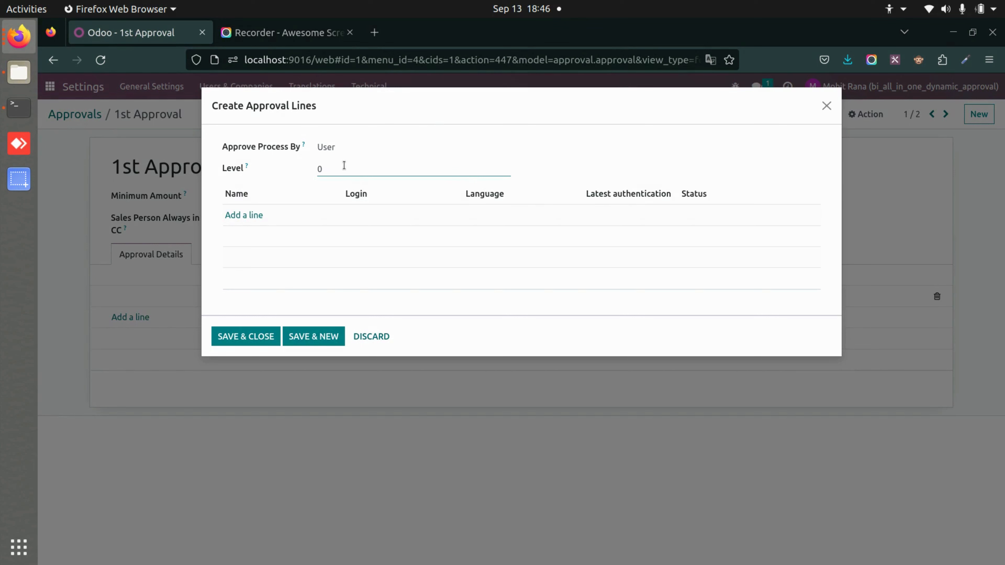
pyautogui.click(233, 217)
pyautogui.click(308, 313)
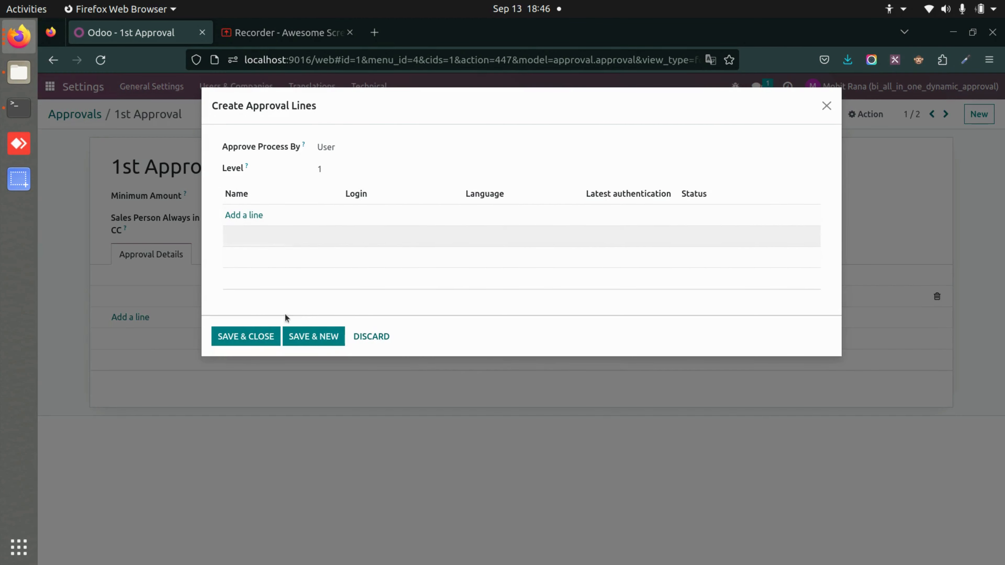
pyautogui.click(379, 337)
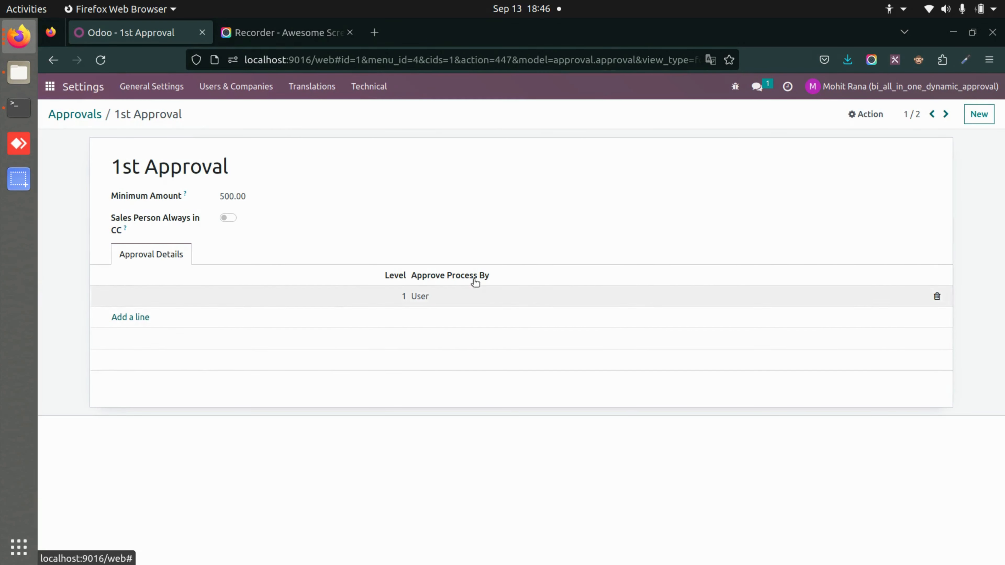
pyautogui.click(414, 297)
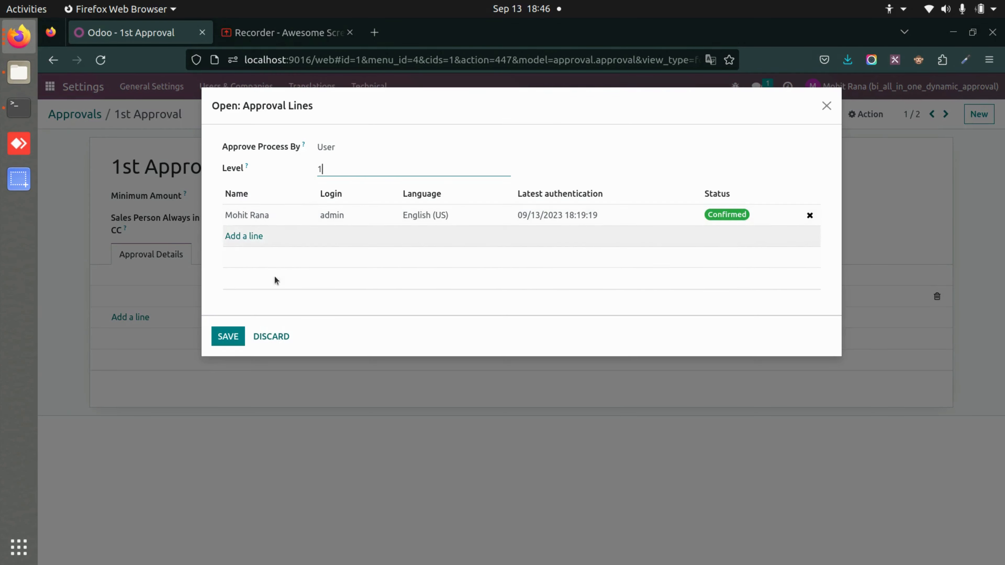
pyautogui.click(280, 337)
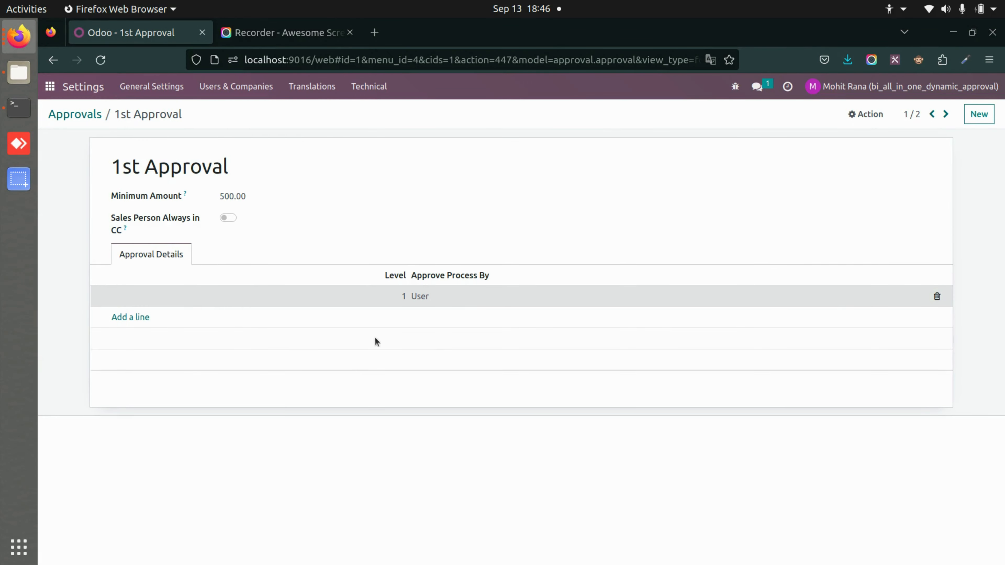
# Add a level 2 approval line for the second user, save the rule, and return to Approvals
pyautogui.click(132, 316)
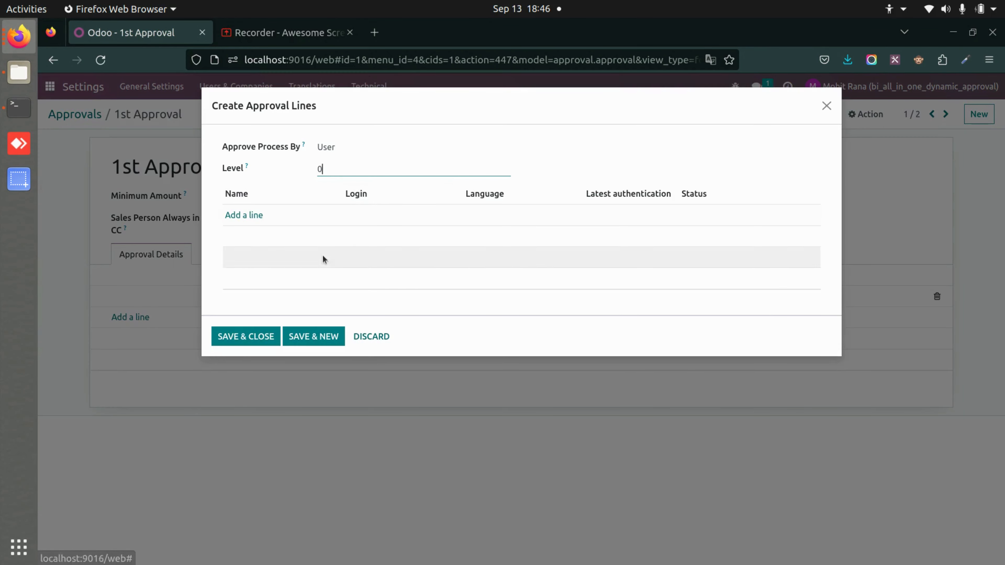
pyautogui.click(347, 166)
pyautogui.write('2')
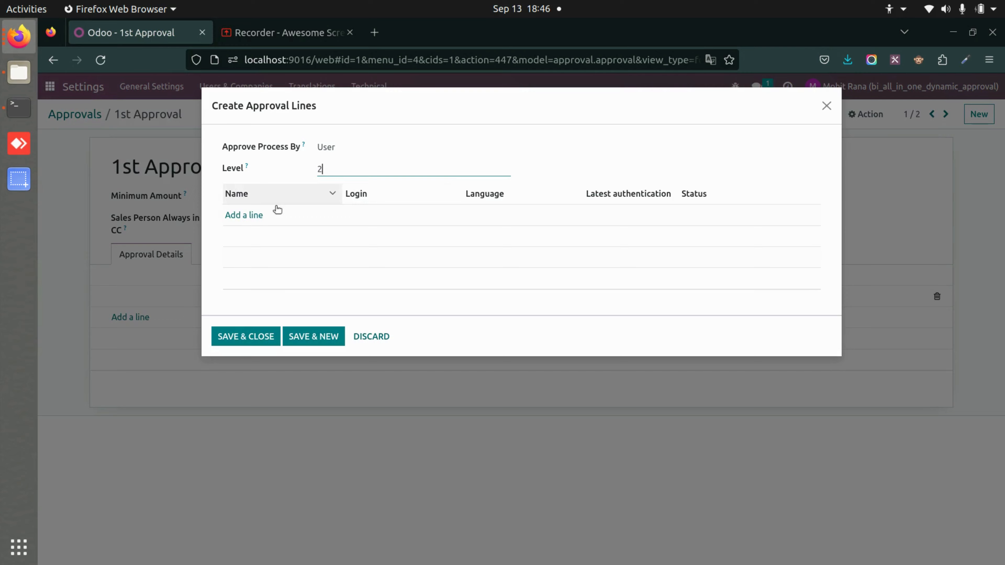
pyautogui.click(244, 215)
pyautogui.click(254, 216)
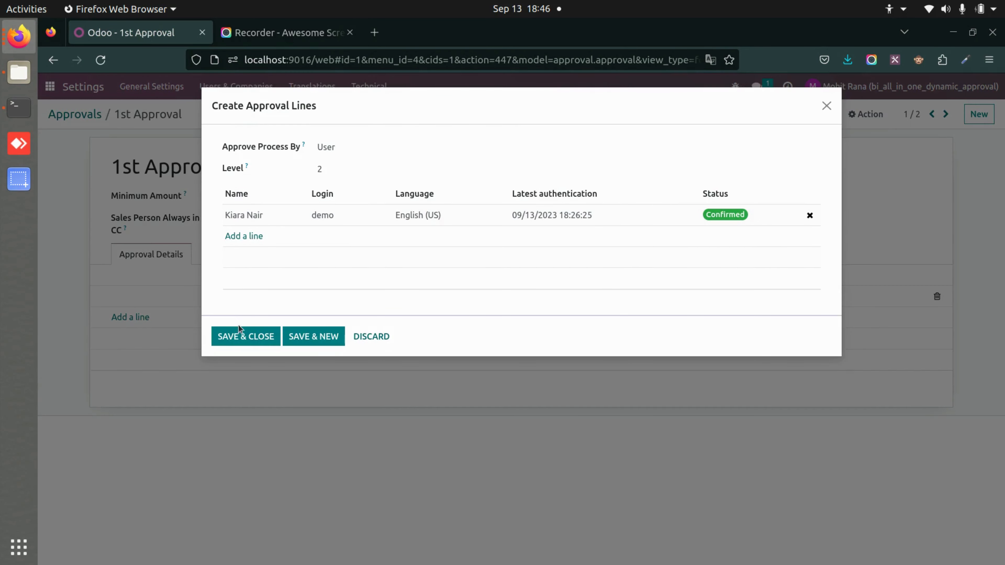
pyautogui.click(242, 336)
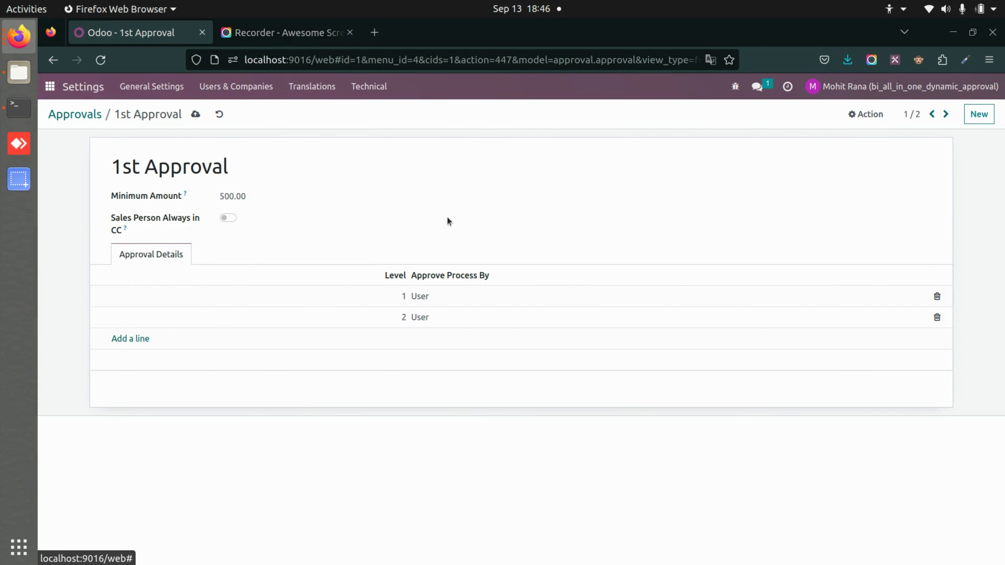
pyautogui.click(197, 115)
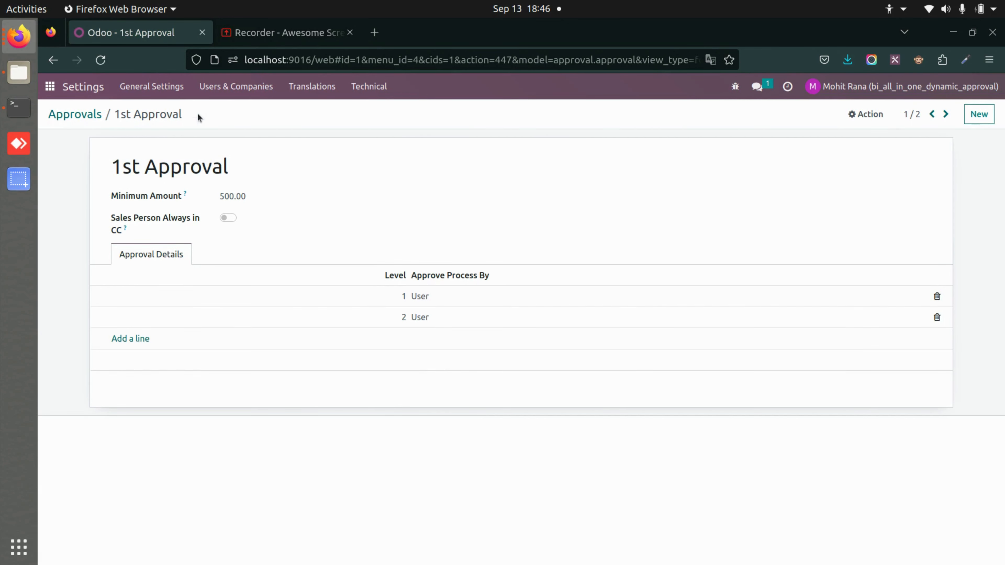
pyautogui.click(89, 115)
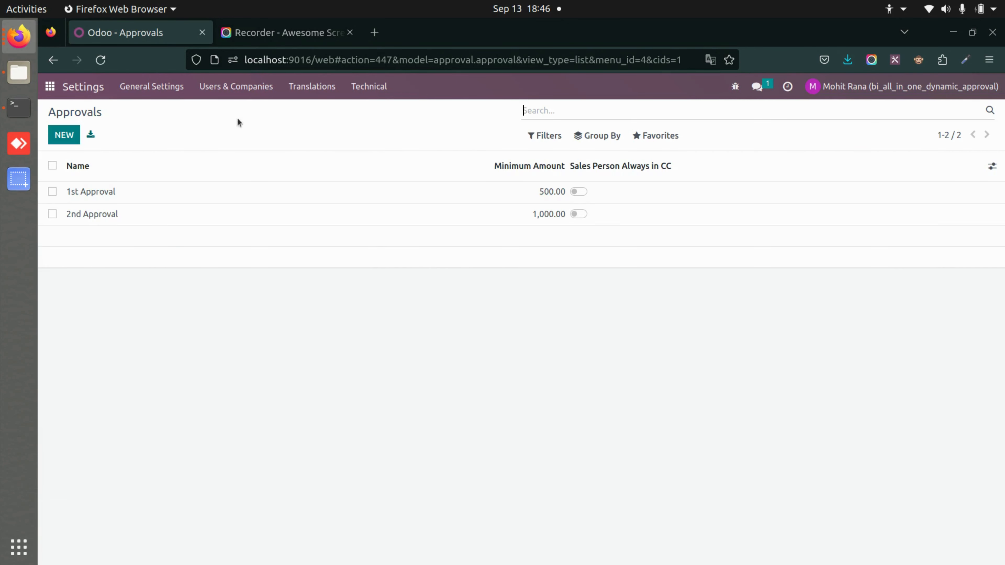
# Open the Sales Order approval configuration under Users & Companies > Approvals Configurations
pyautogui.click(272, 92)
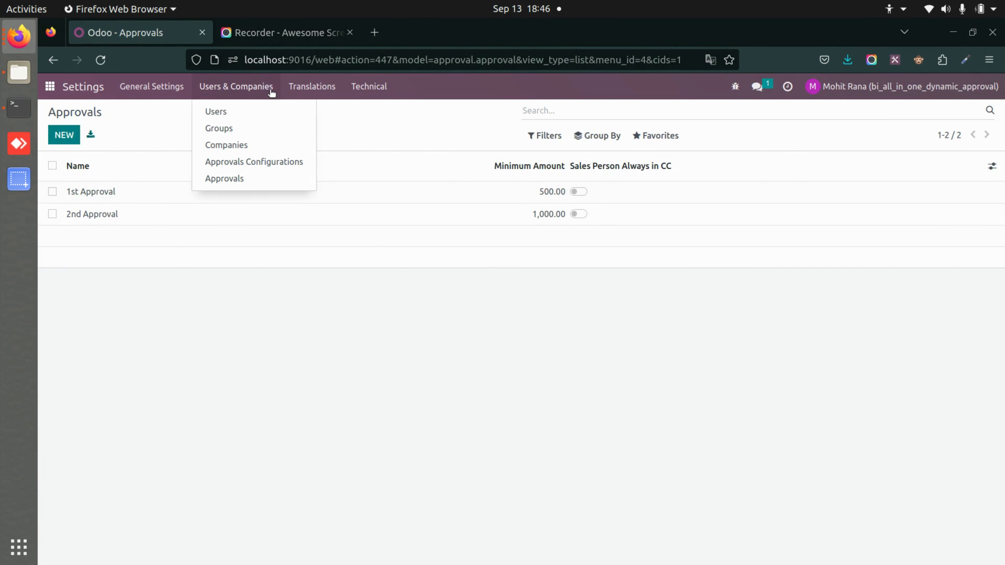
pyautogui.click(235, 162)
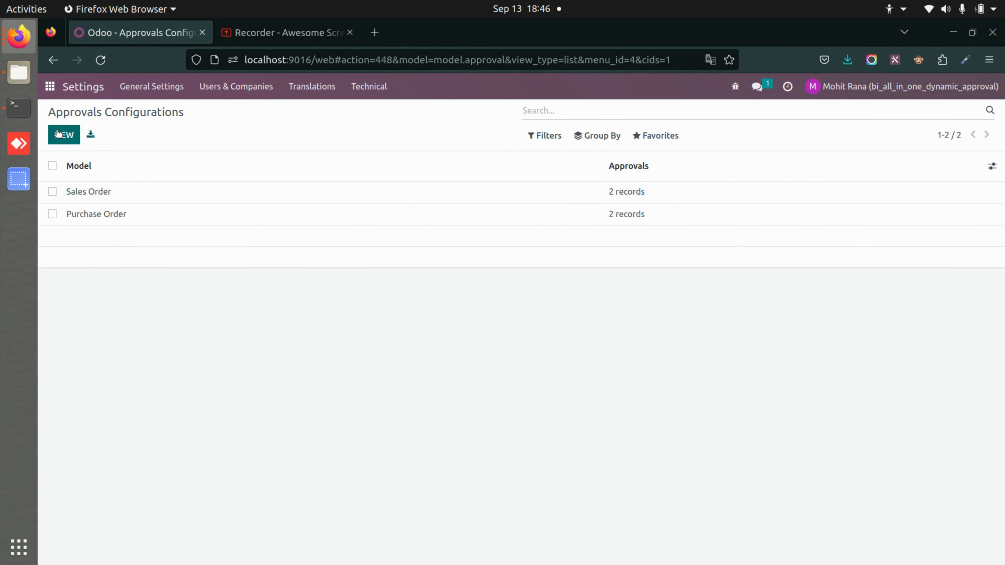
pyautogui.click(155, 192)
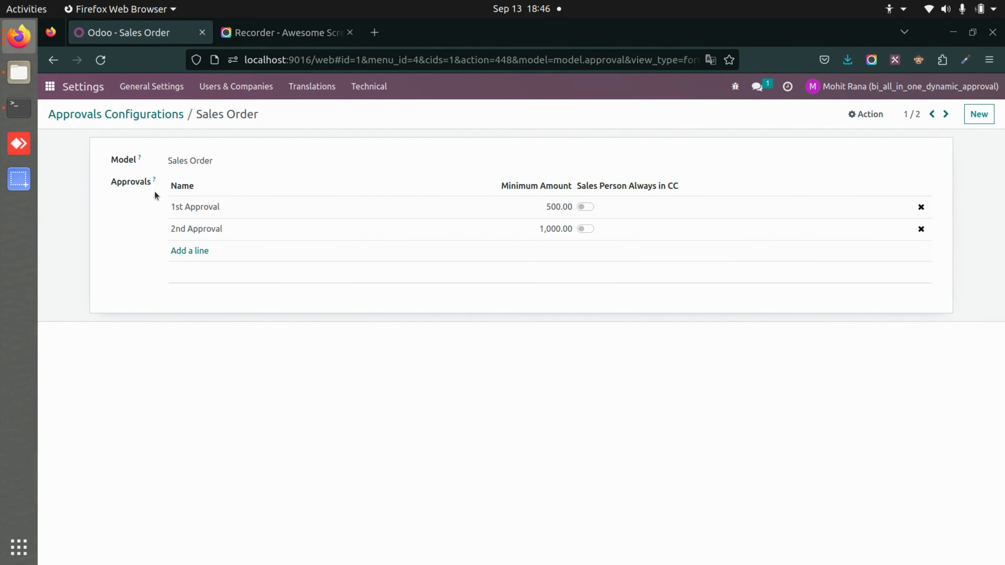
pyautogui.click(249, 160)
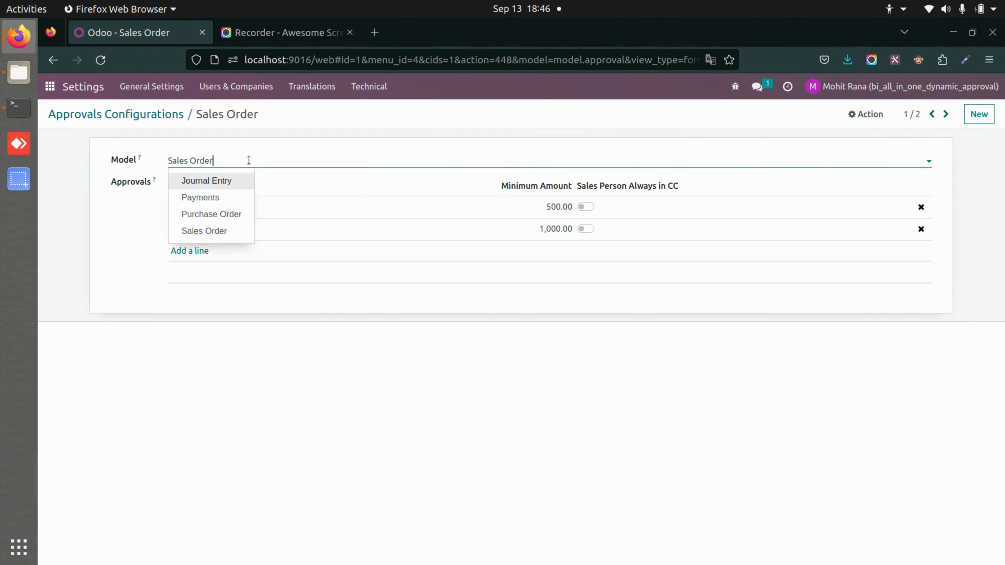
pyautogui.click(237, 232)
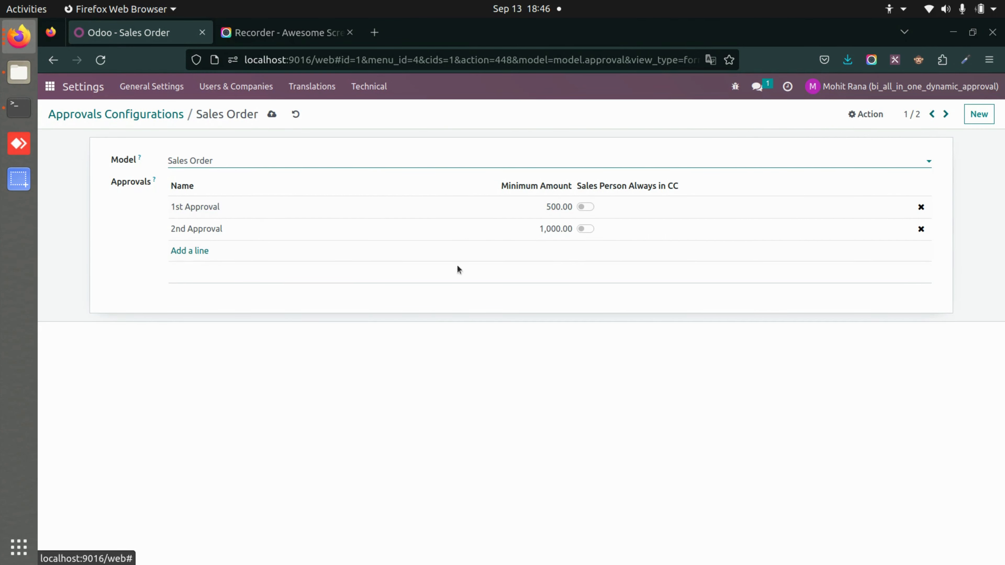
# Delete the 2nd Approval line, keep 1st Approval unchanged, and save the Sales Order configuration
pyautogui.click(921, 228)
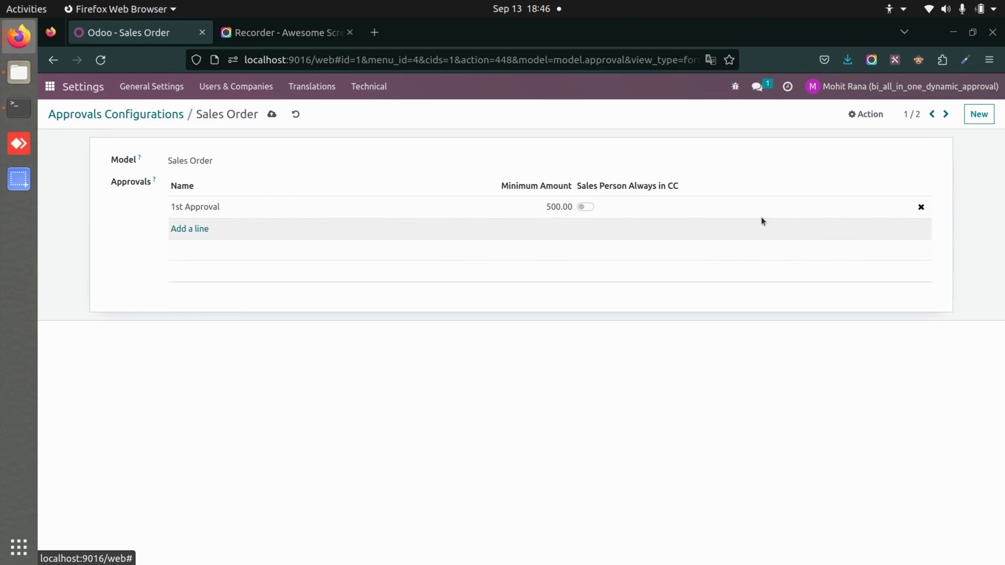
pyautogui.click(291, 212)
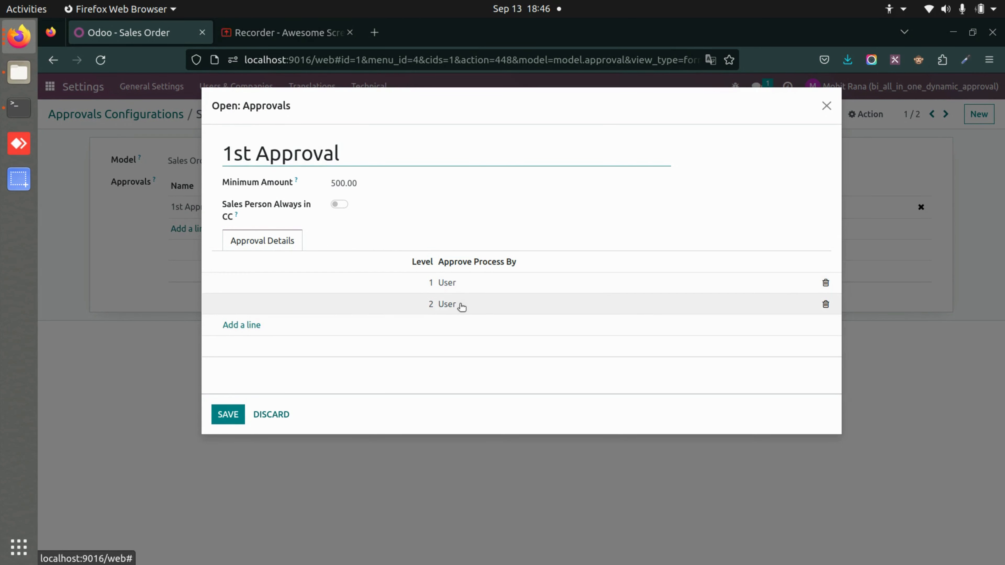
pyautogui.click(228, 414)
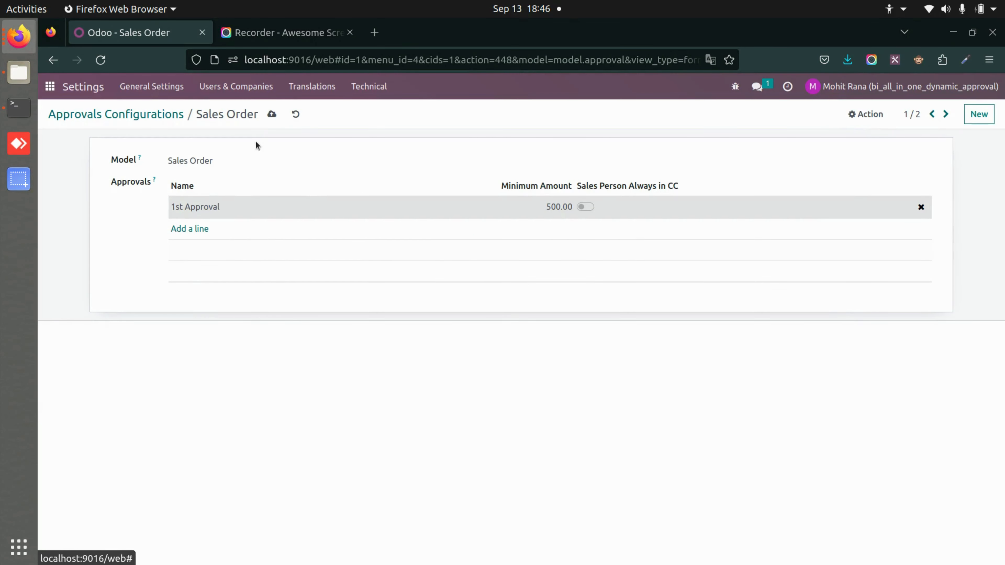
pyautogui.click(272, 115)
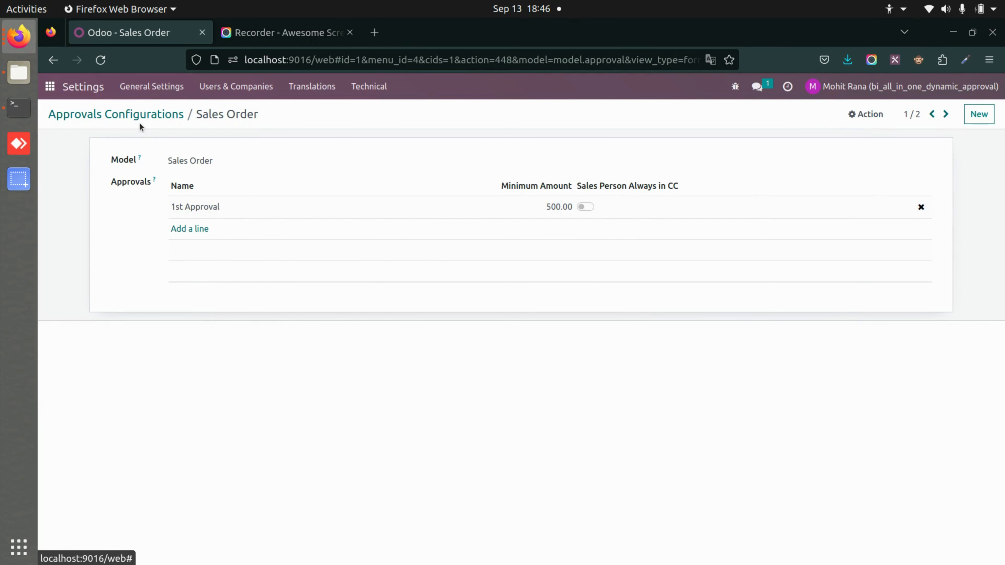
pyautogui.click(50, 87)
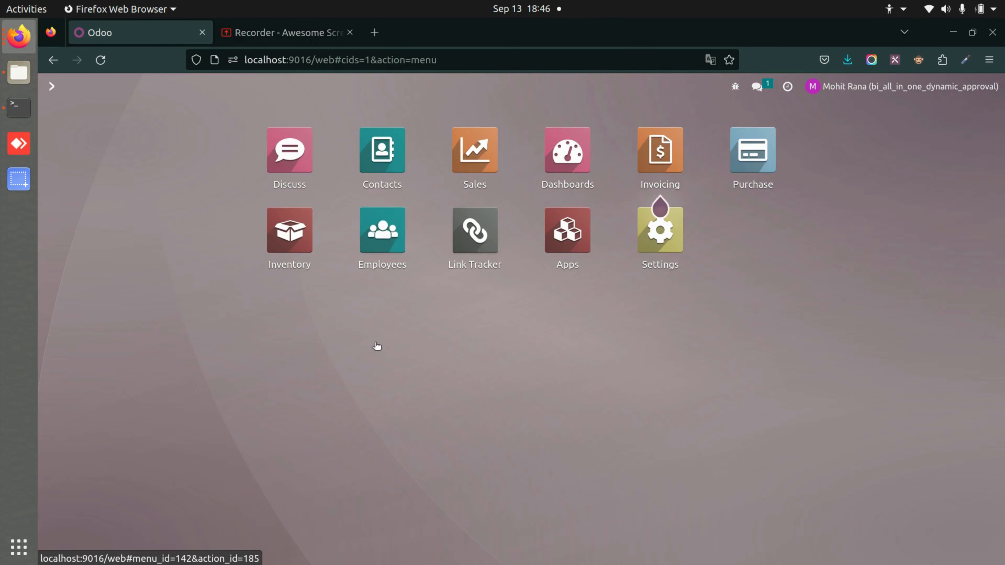
# Search 'appro' in Sales settings to review Dynamic Approval options, then list all sales orders
pyautogui.click(474, 151)
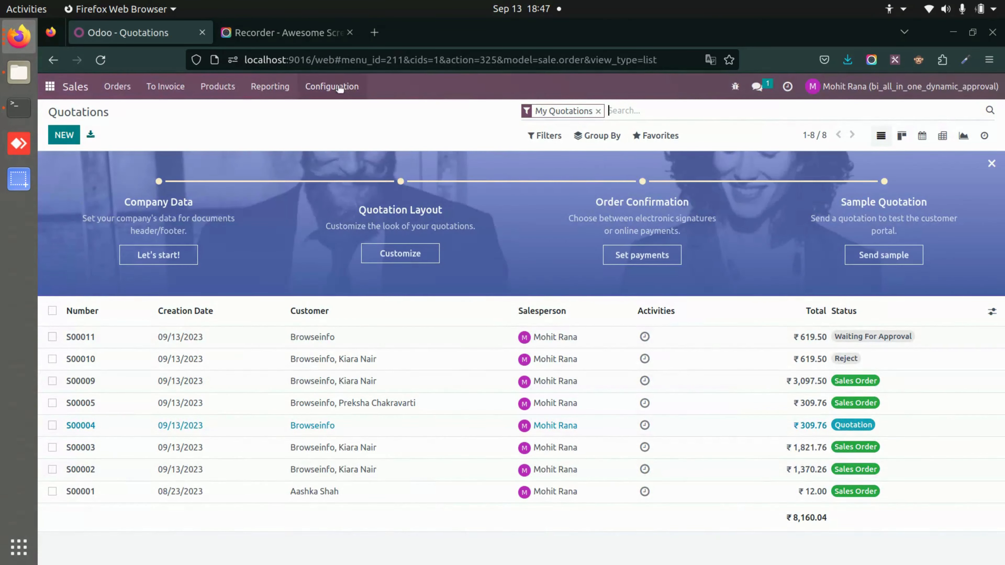
pyautogui.click(340, 88)
pyautogui.click(344, 110)
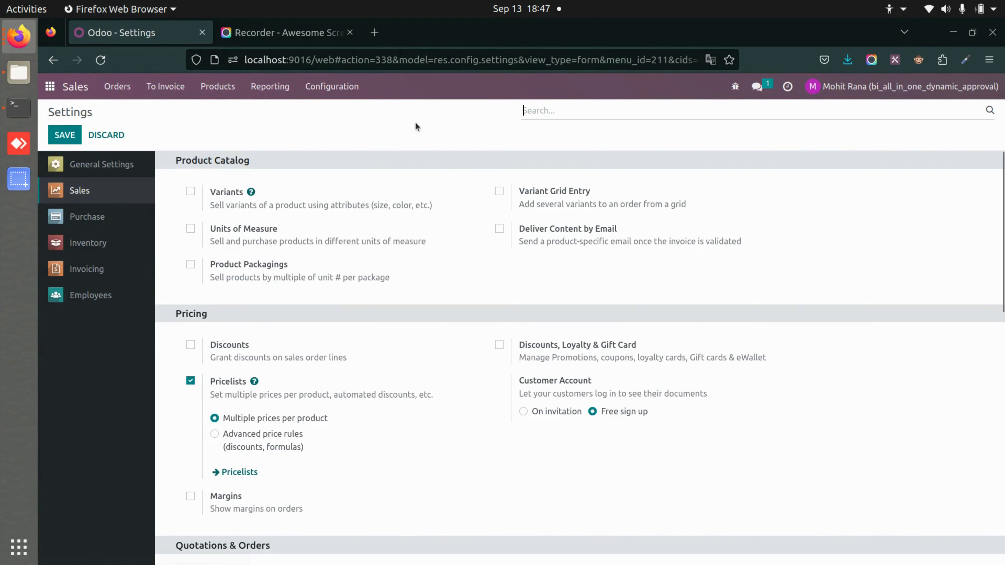
pyautogui.scroll(-10, 451, 414)
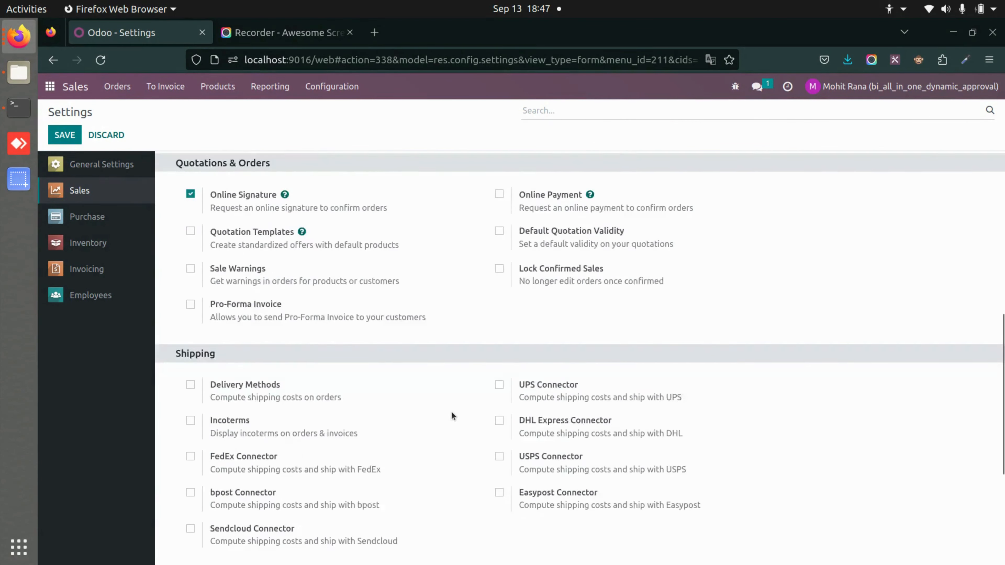
pyautogui.scroll(10, 451, 411)
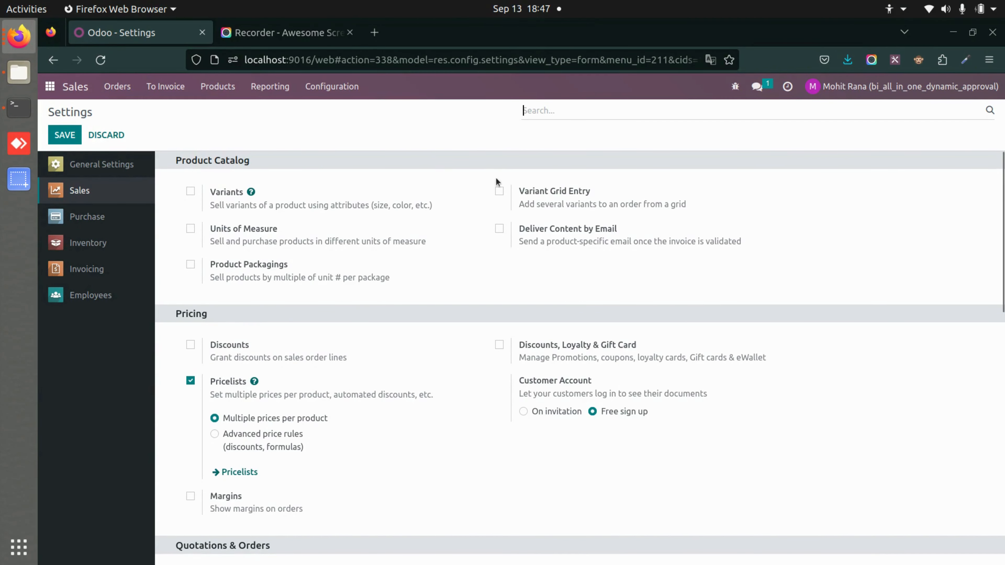
pyautogui.write('appro')
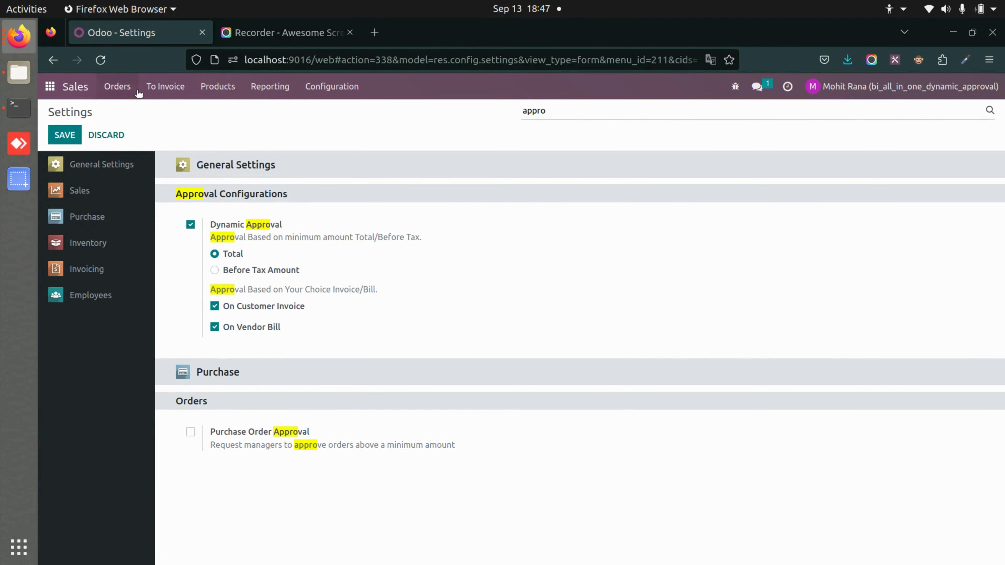
pyautogui.click(121, 88)
pyautogui.click(142, 133)
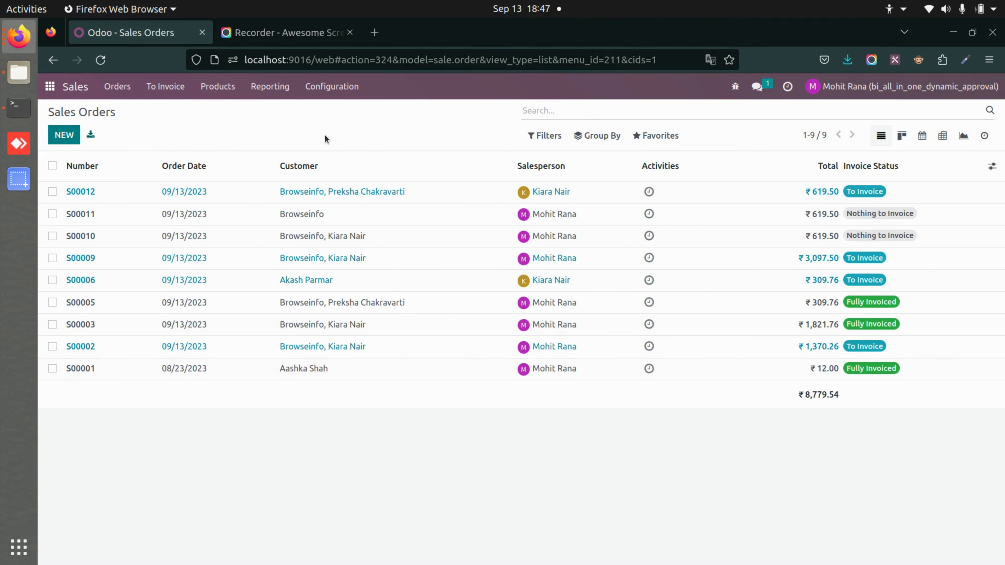
# In the second user's private window, open Sales and a new quotation, then return home
pyautogui.hotkey('alt', 'Tab')
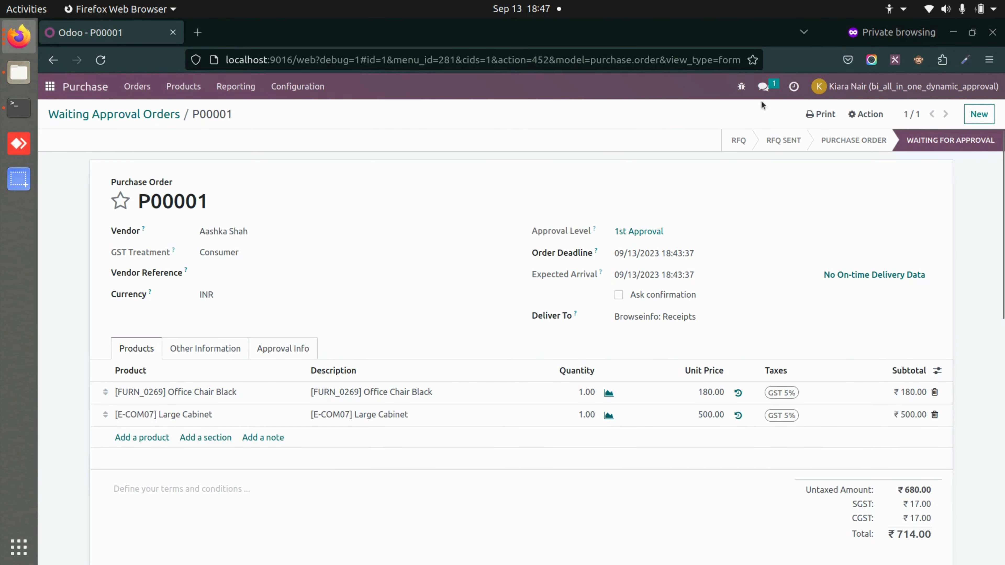
pyautogui.click(50, 87)
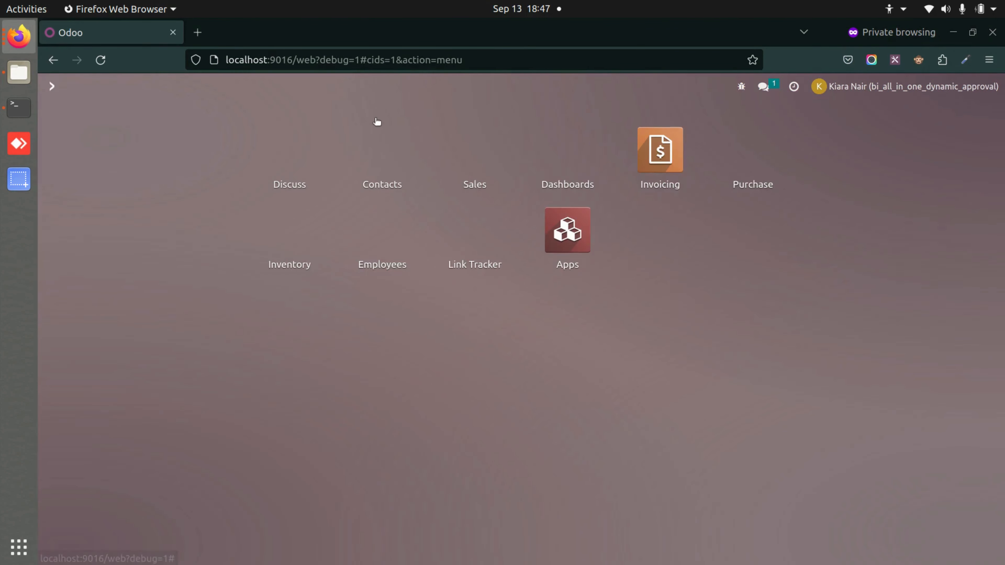
pyautogui.click(475, 151)
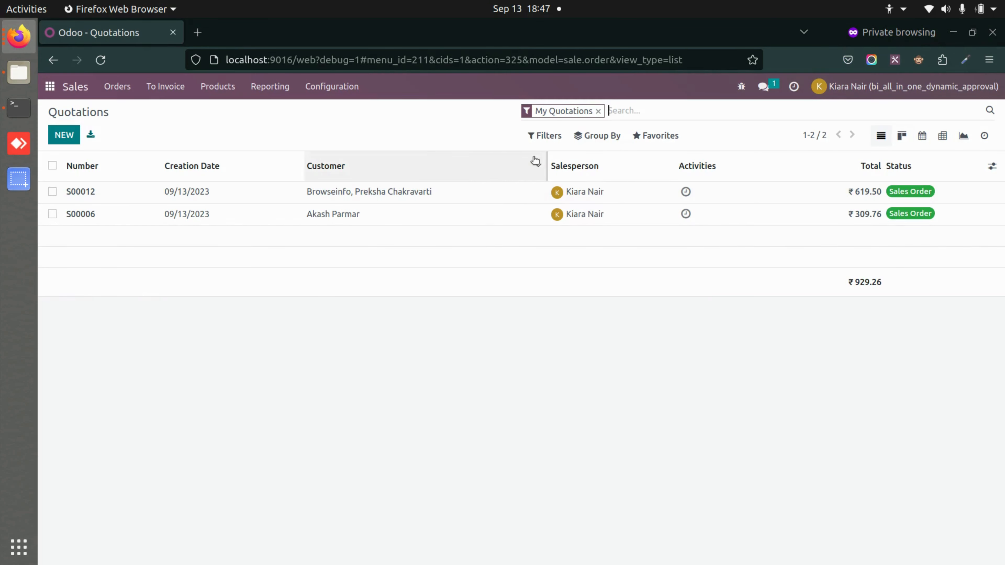
pyautogui.click(598, 111)
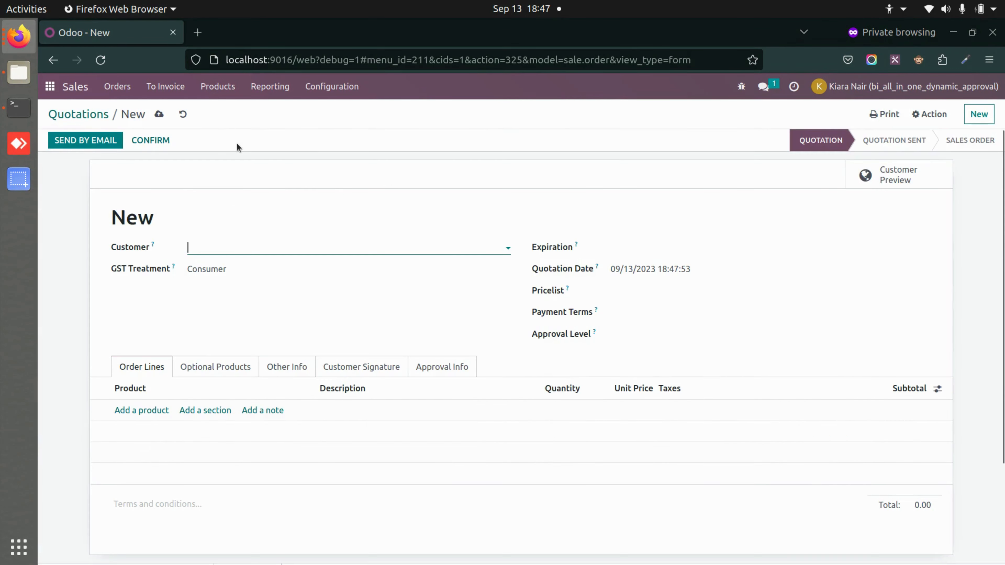
pyautogui.click(49, 87)
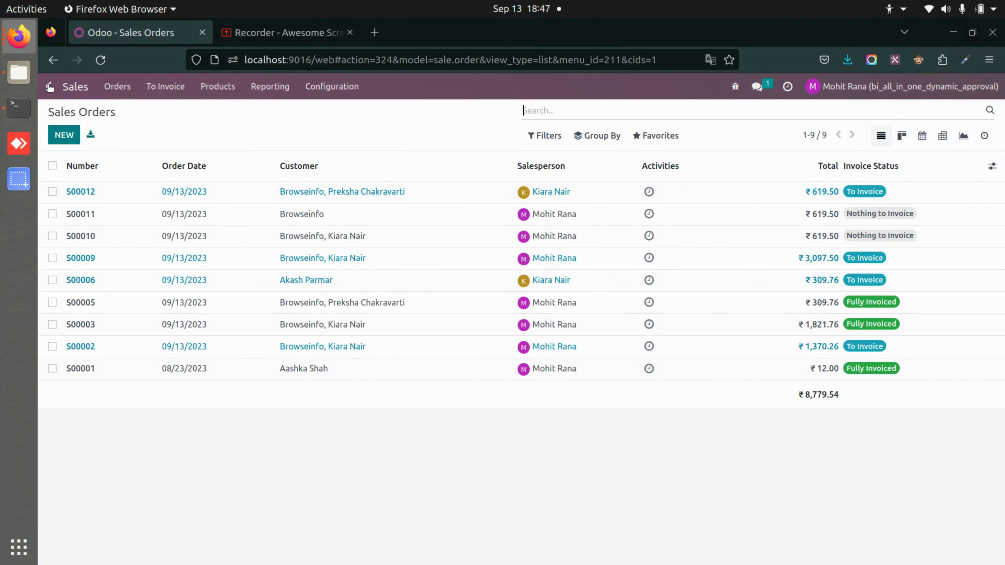
pyautogui.click(50, 87)
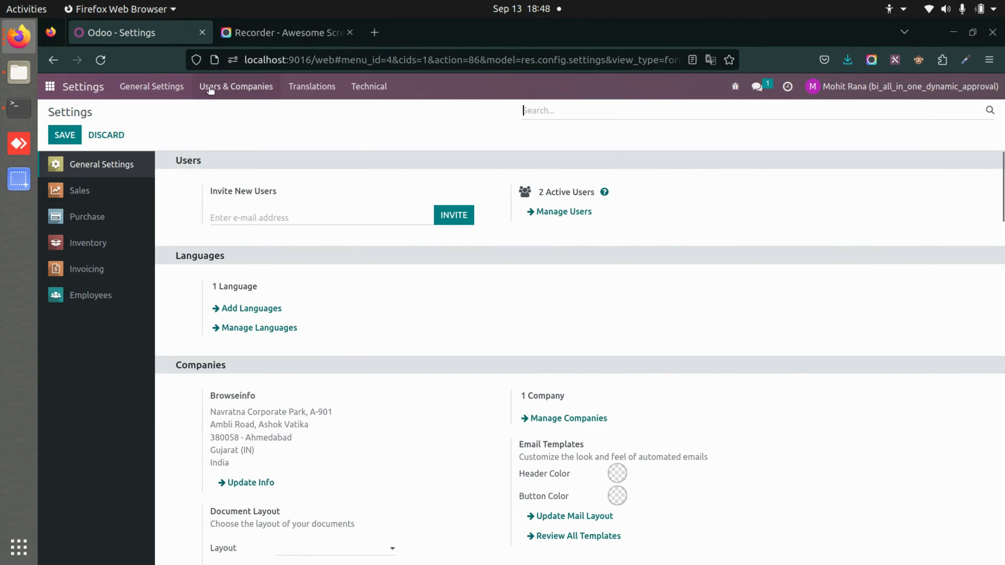
pyautogui.click(210, 87)
pyautogui.click(225, 177)
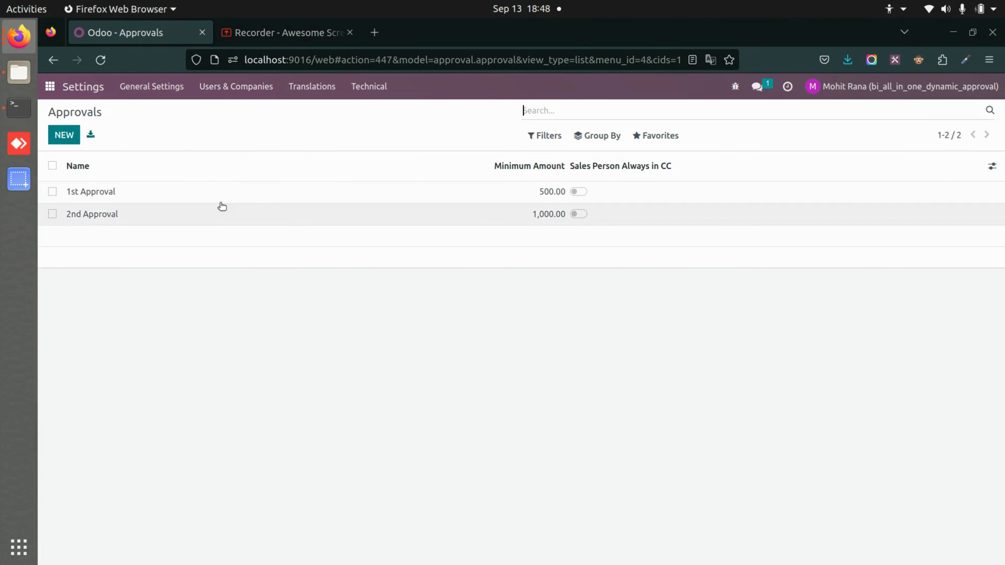
pyautogui.click(206, 195)
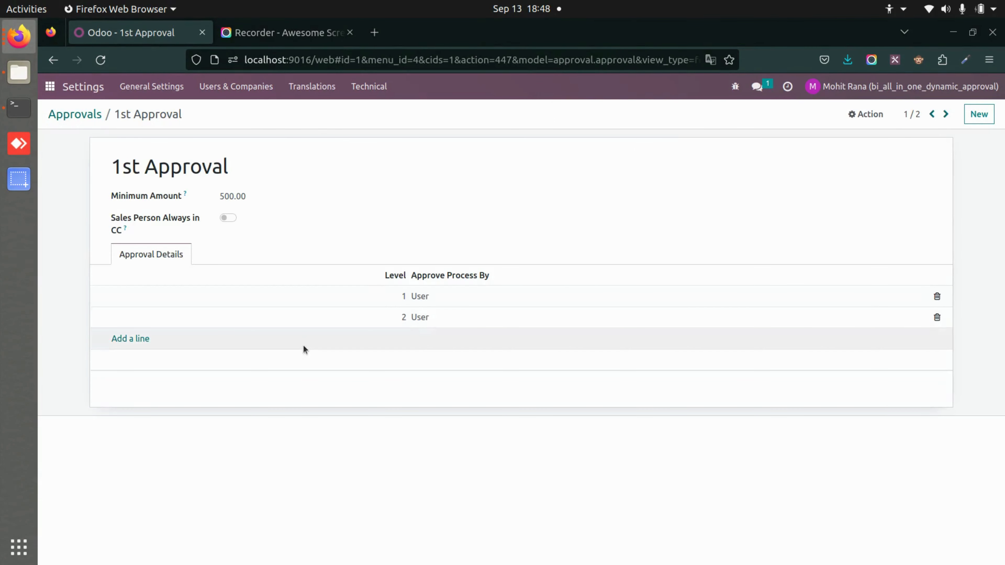
pyautogui.click(417, 295)
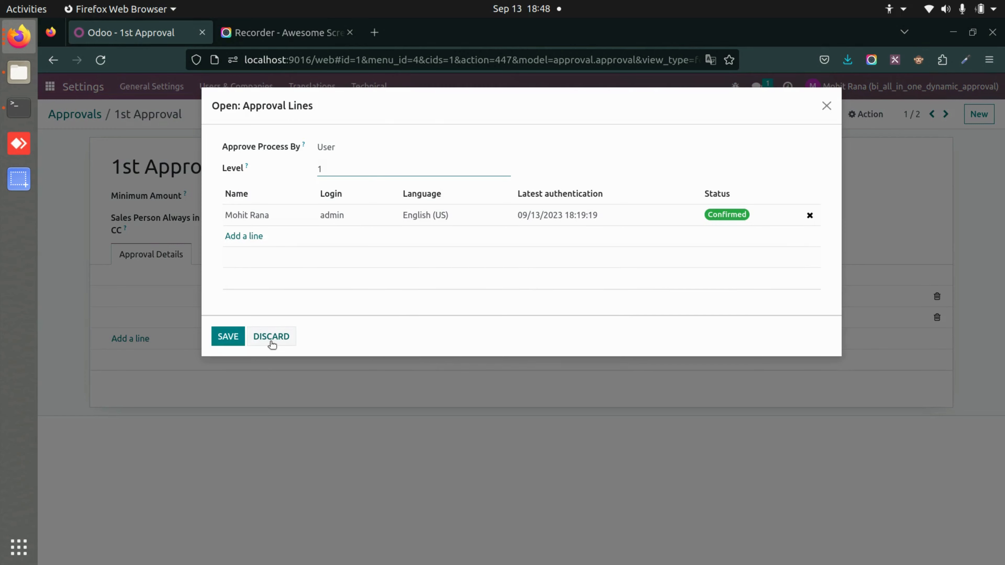
pyautogui.click(270, 337)
pyautogui.click(431, 320)
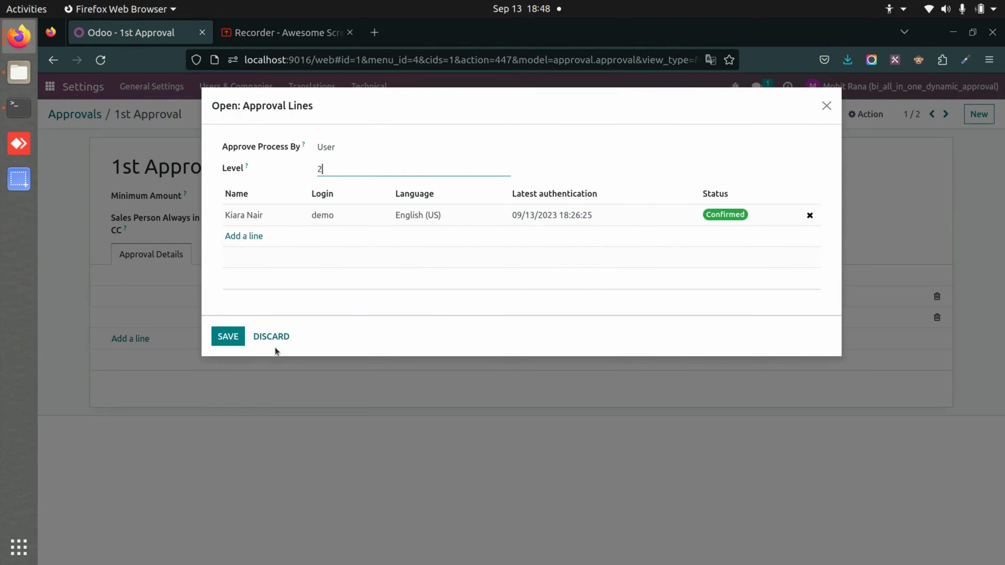
pyautogui.click(272, 337)
pyautogui.click(49, 95)
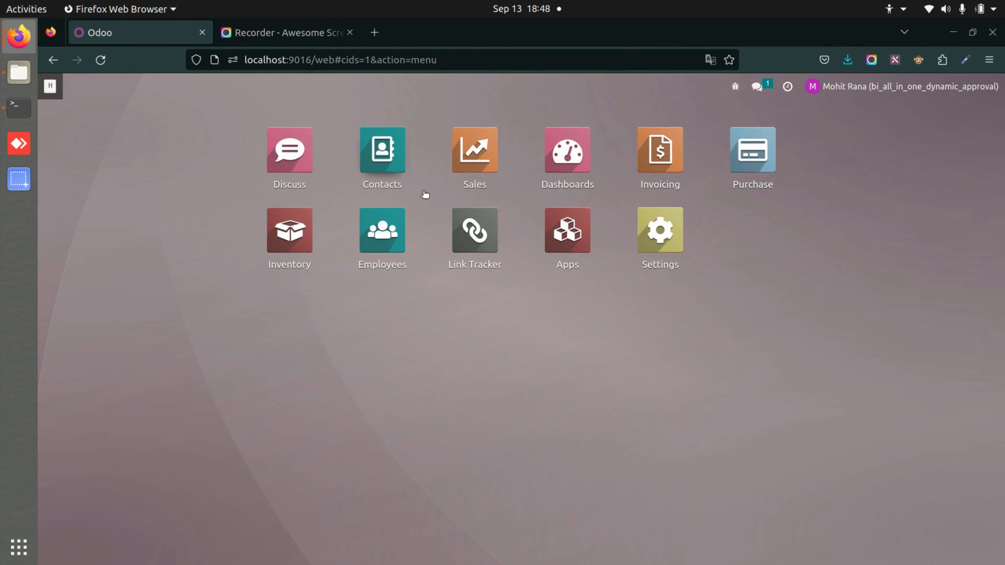
pyautogui.hotkey('alt', 'Tab')
# Create a new quotation for the customer with 2 Acoustic Bloc Screens
pyautogui.click(468, 163)
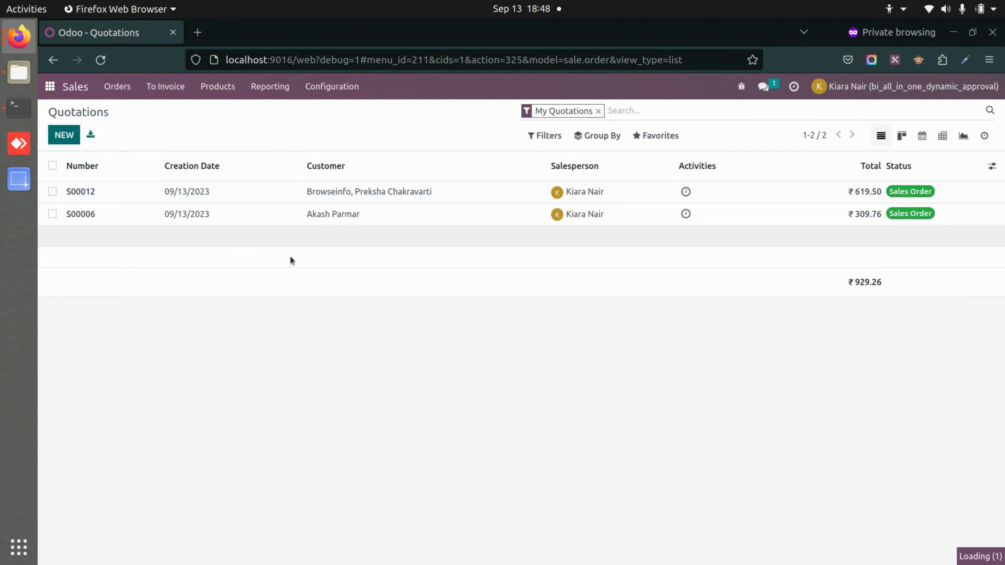
pyautogui.click(214, 254)
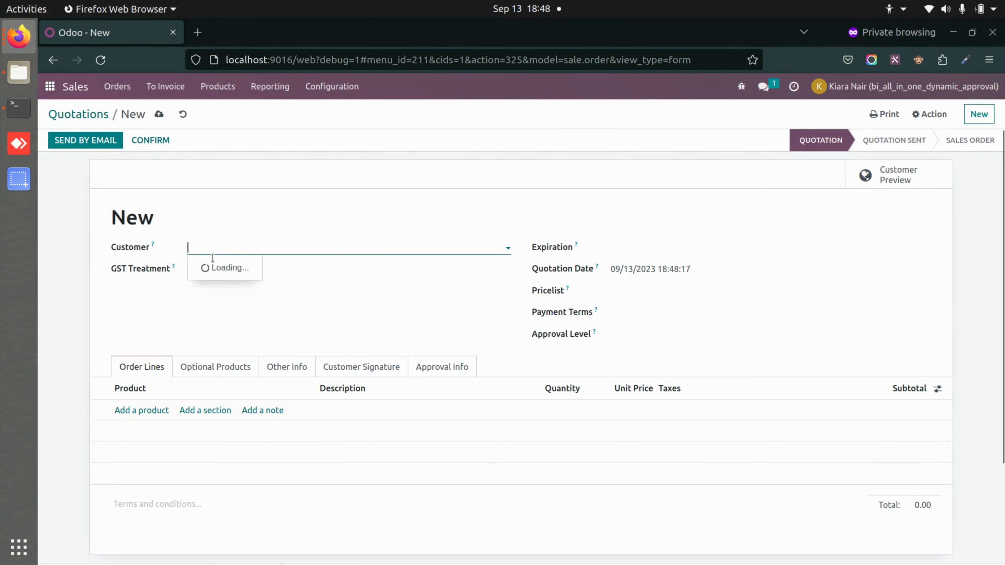
pyautogui.click(231, 334)
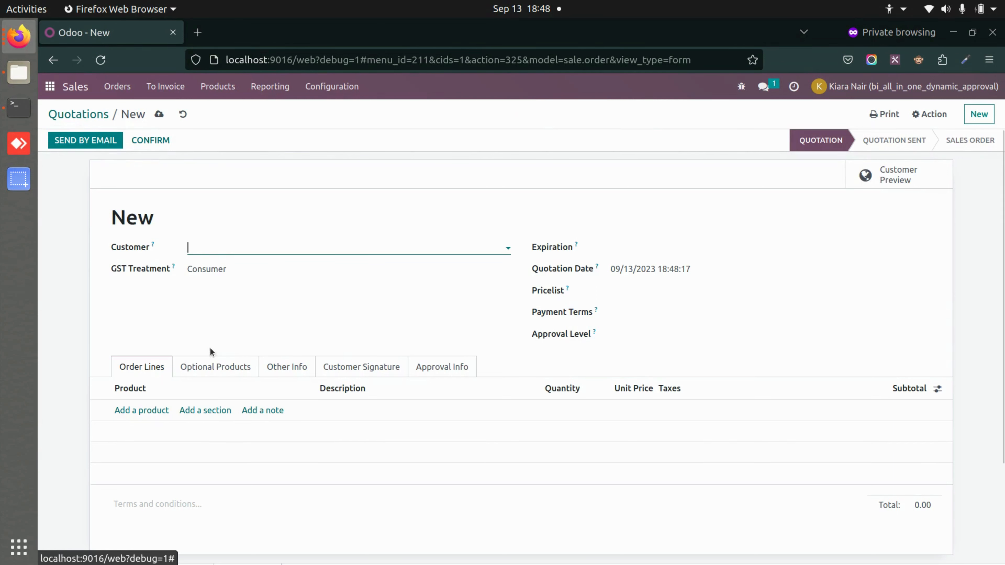
pyautogui.click(142, 411)
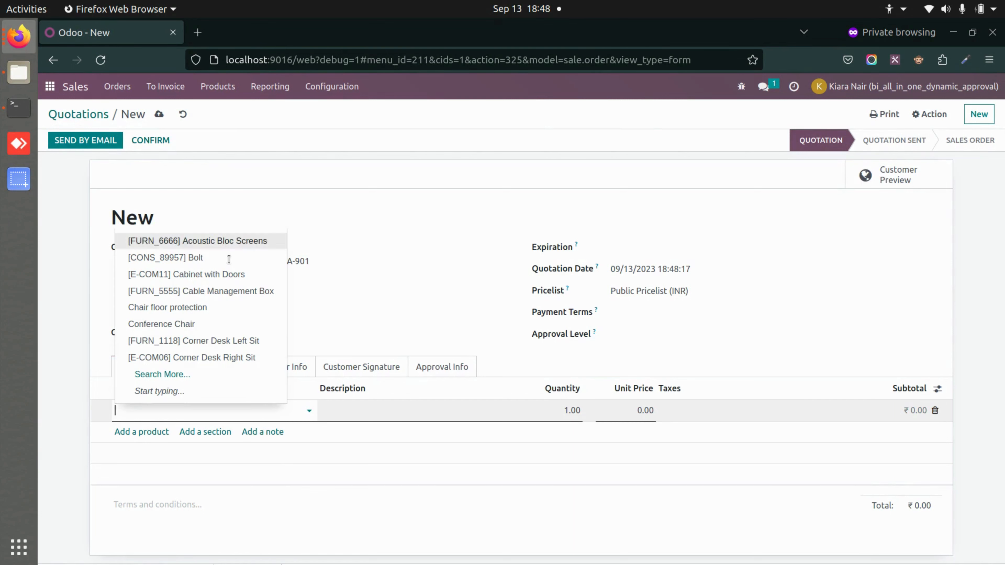
pyautogui.click(250, 242)
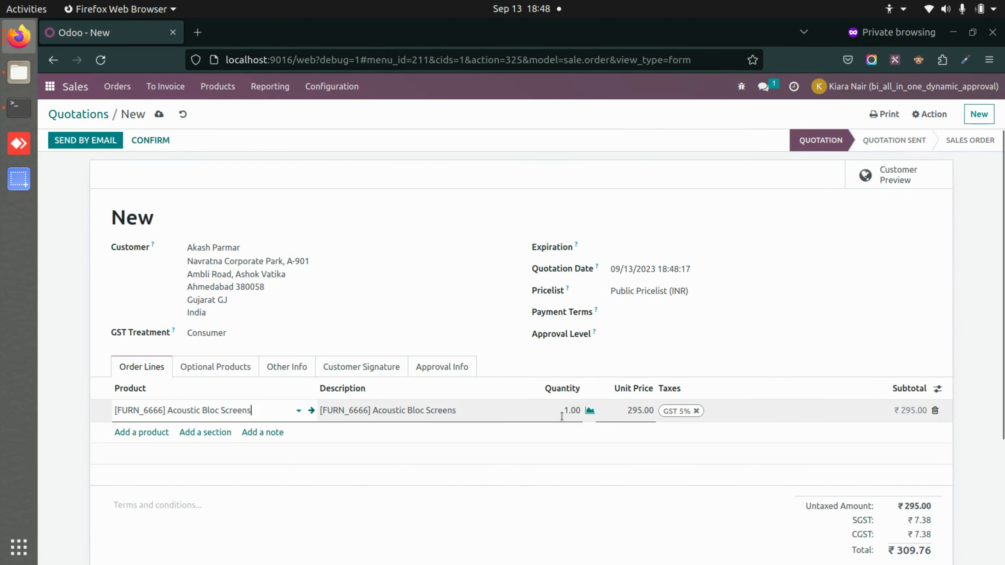
pyautogui.click(562, 416)
pyautogui.press('Delete')
pyautogui.write('2')
pyautogui.click(624, 511)
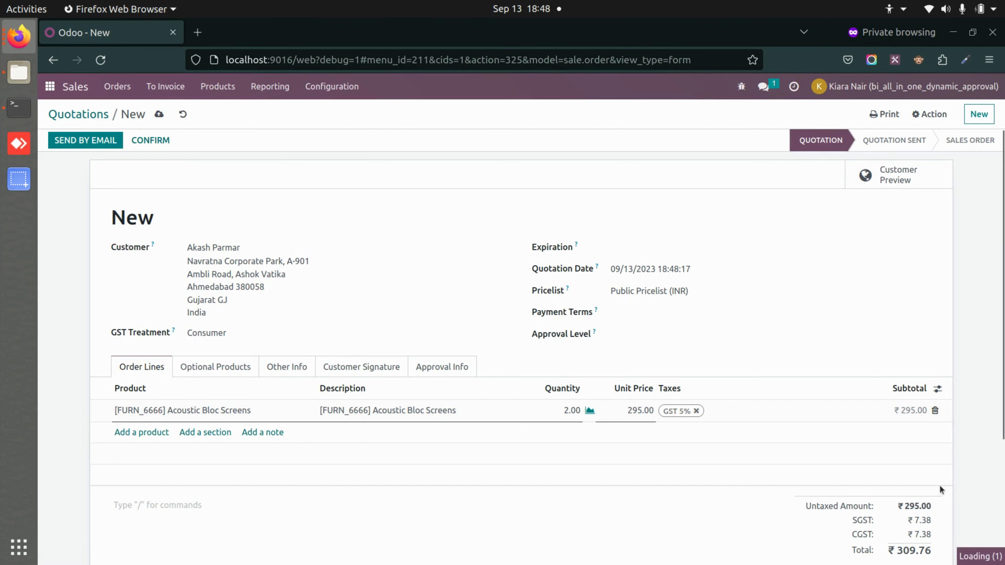
# Save quotation S00013 (₹619.50) and confirm it to submit it for approval
pyautogui.scroll(-3, 932, 500)
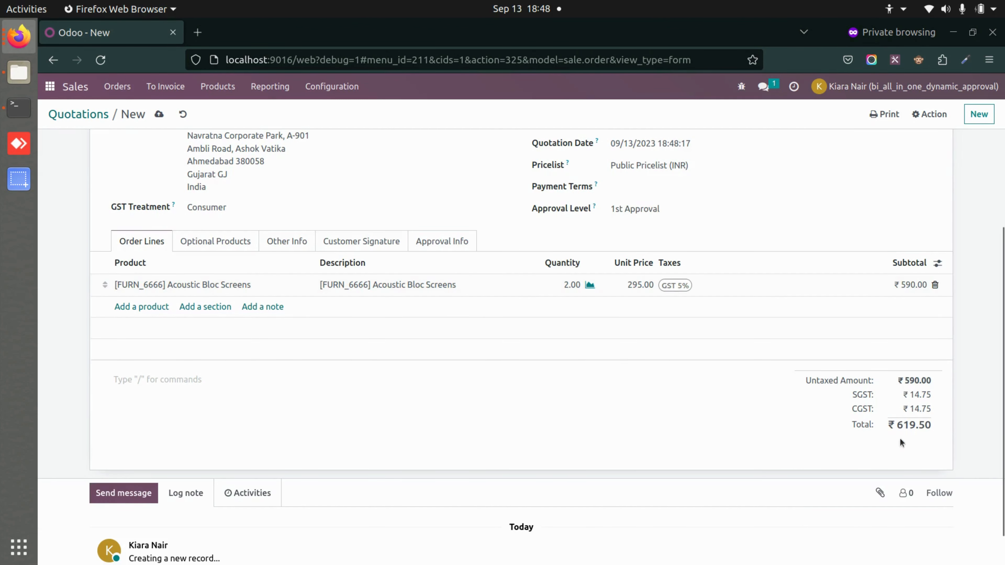
pyautogui.scroll(3, 678, 377)
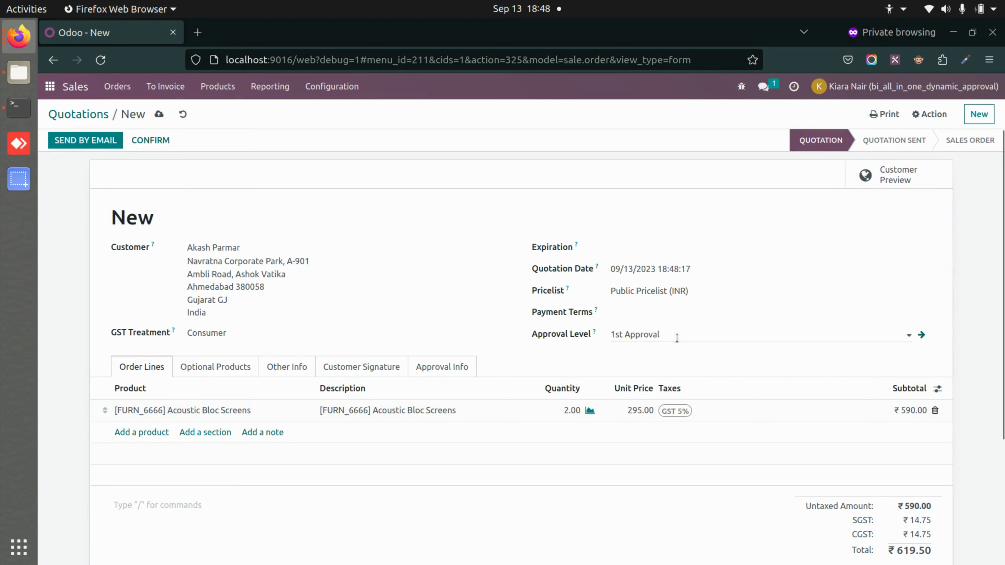
pyautogui.click(151, 113)
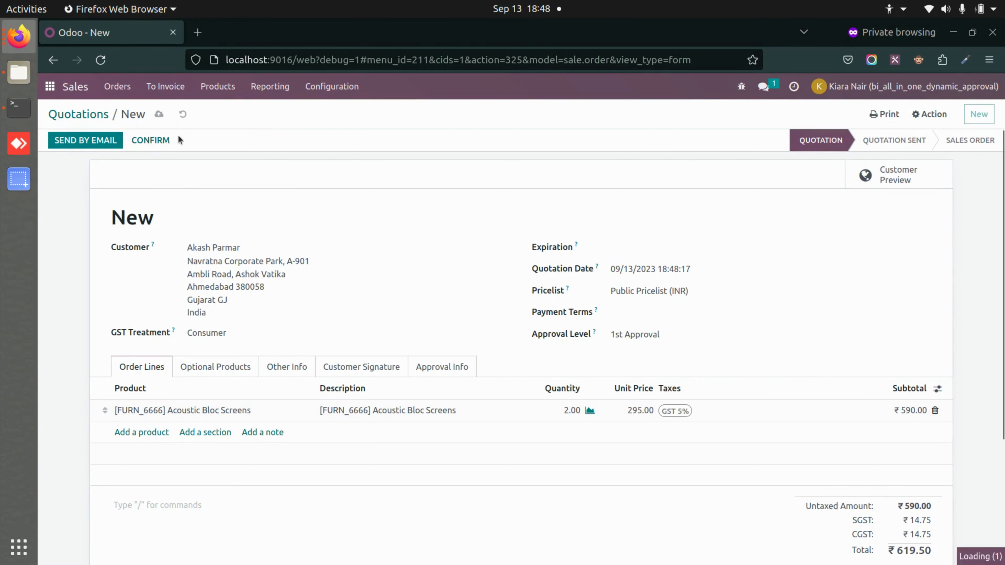
pyautogui.click(160, 143)
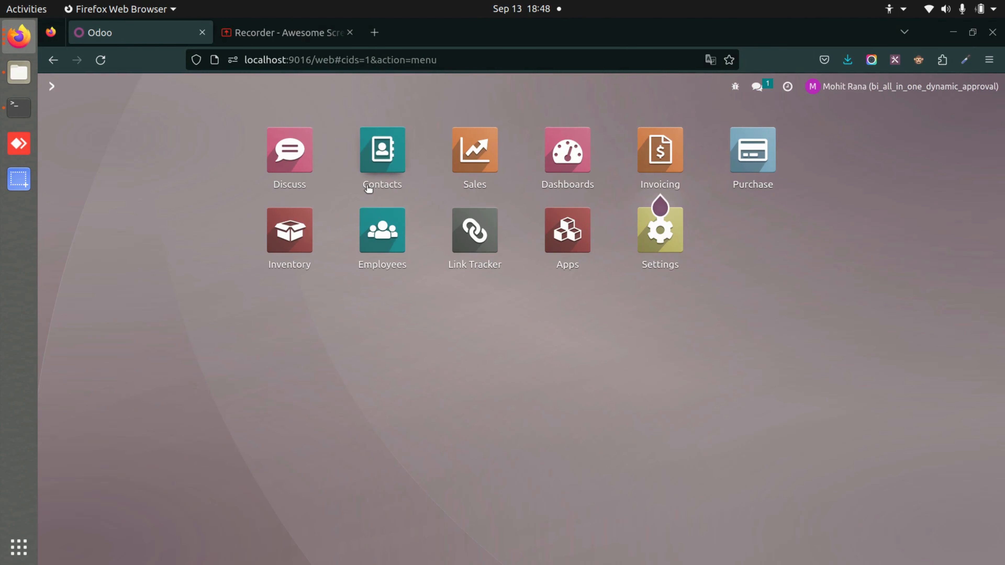
# Open Sales Waiting Approval orders and approve S00013 once, leaving it Waiting for Approval
pyautogui.click(479, 168)
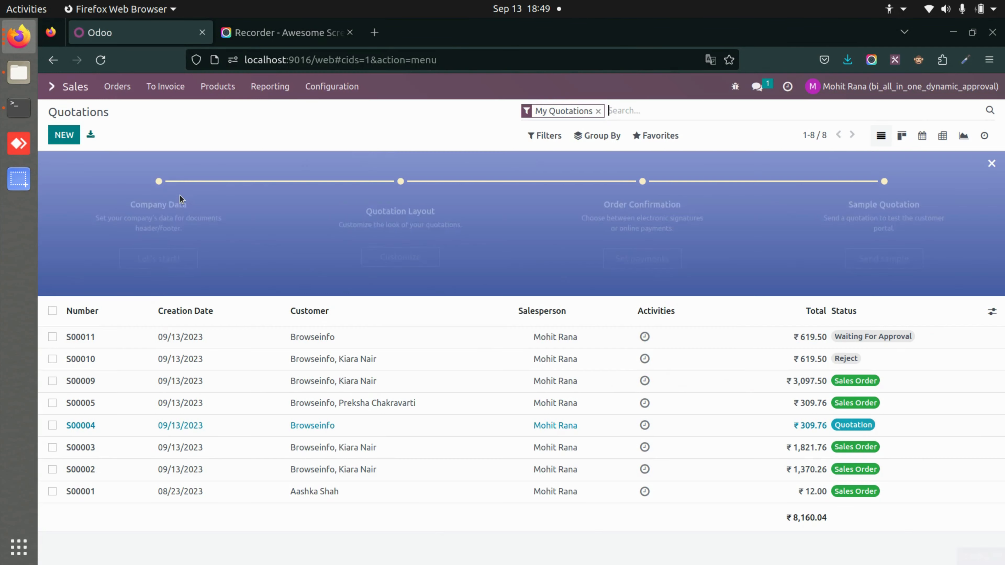
pyautogui.click(117, 87)
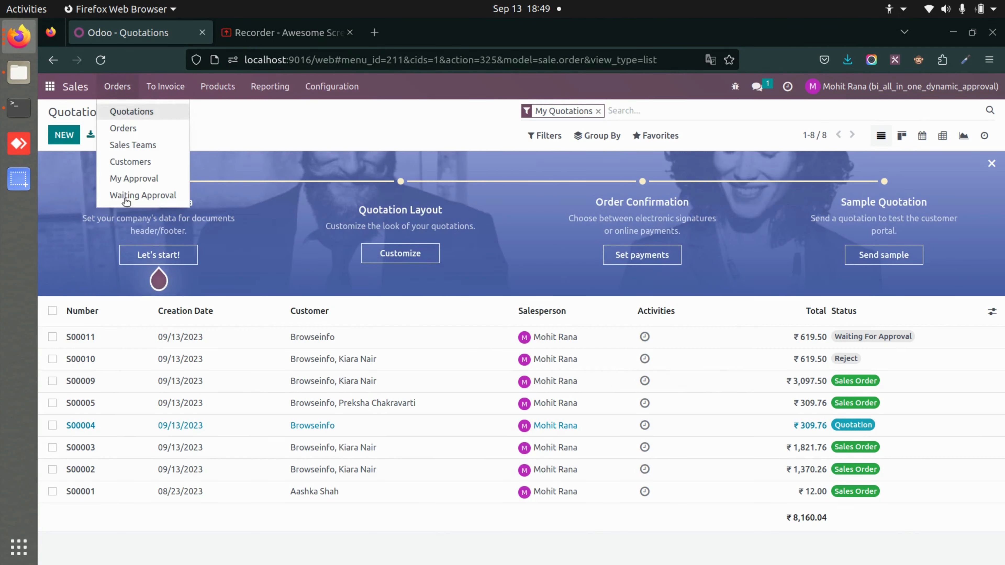
pyautogui.click(151, 195)
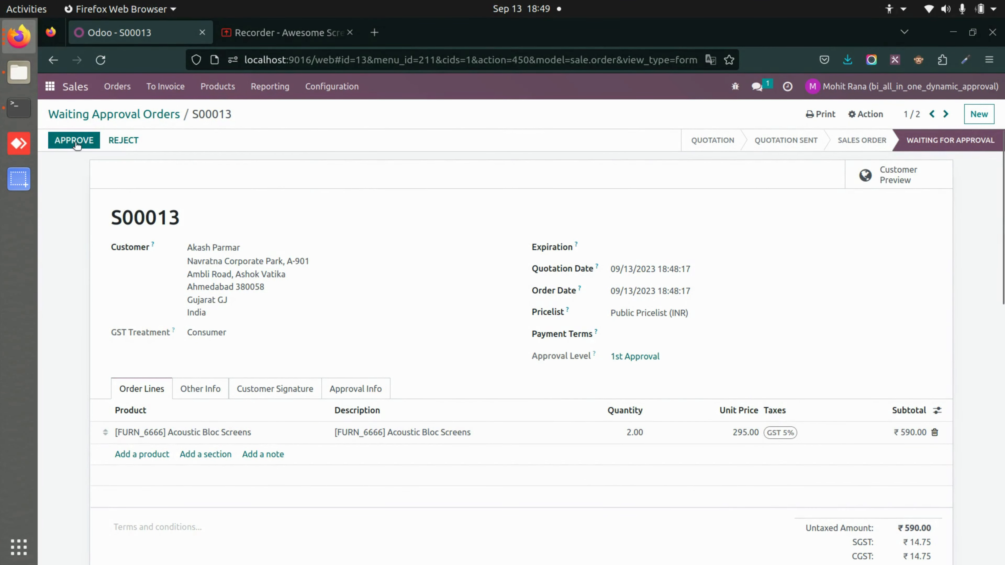
pyautogui.click(88, 144)
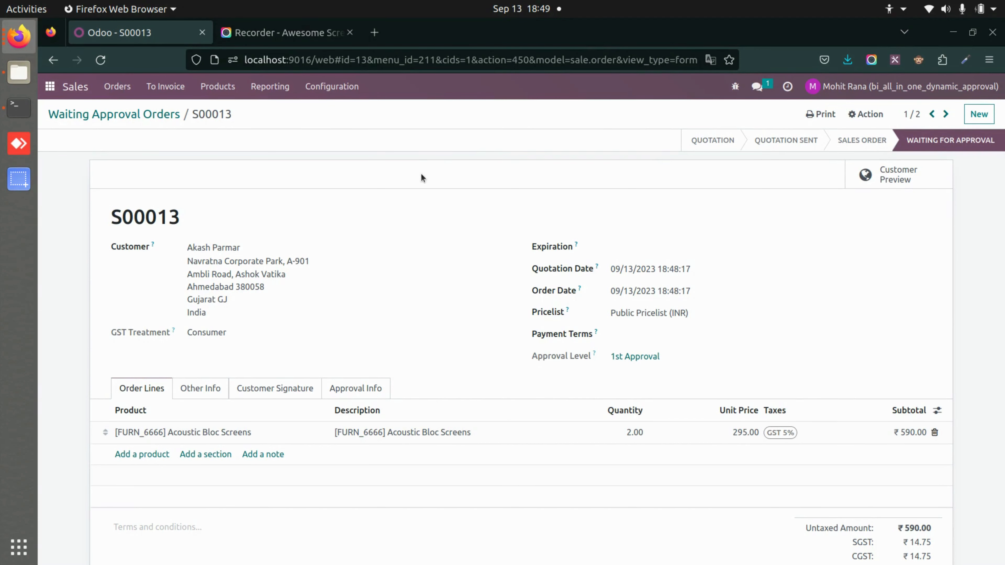
# In the approver's window, open S00013 from Waiting Approval and approve it
pyautogui.hotkey('alt', 'Tab')
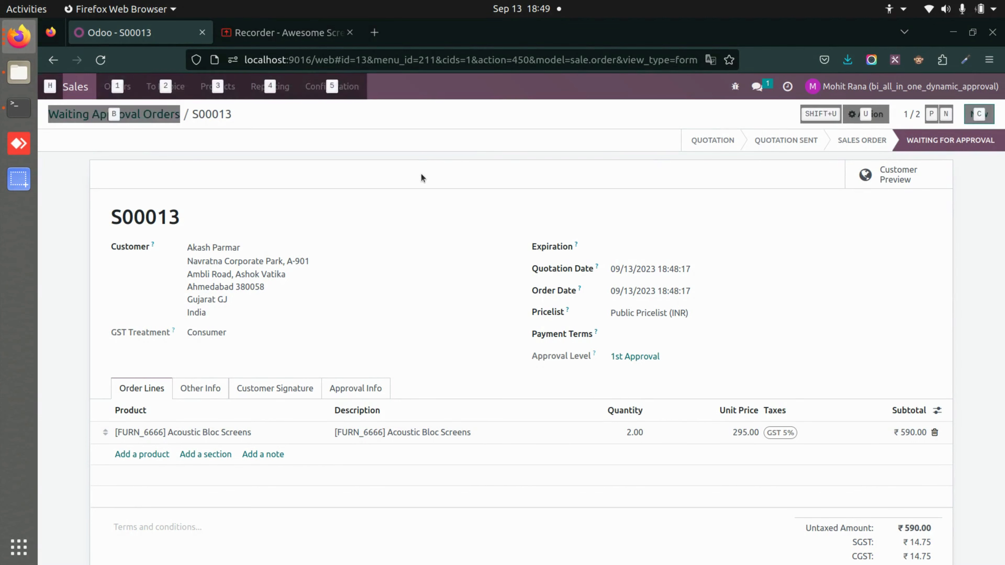
pyautogui.click(127, 92)
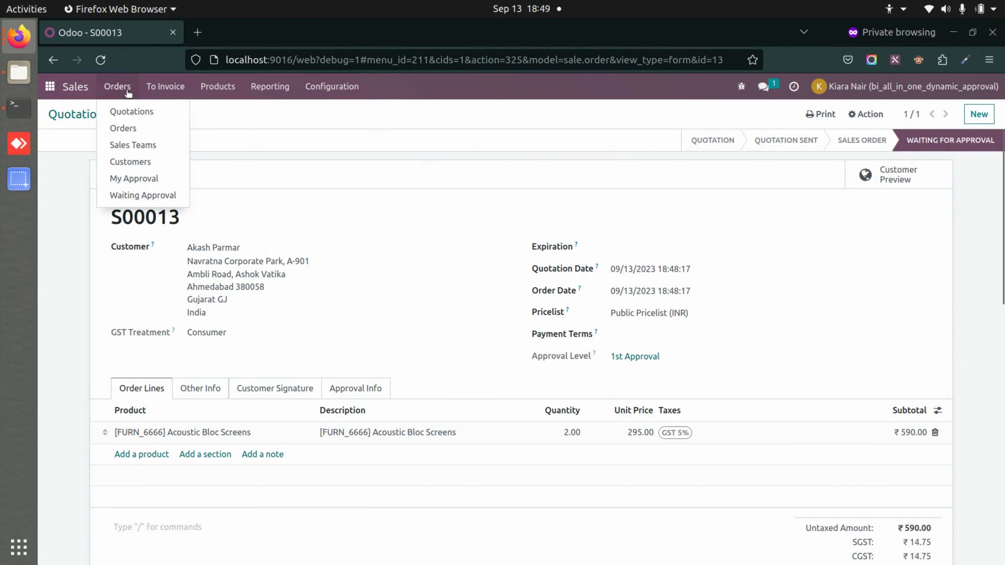
pyautogui.click(157, 196)
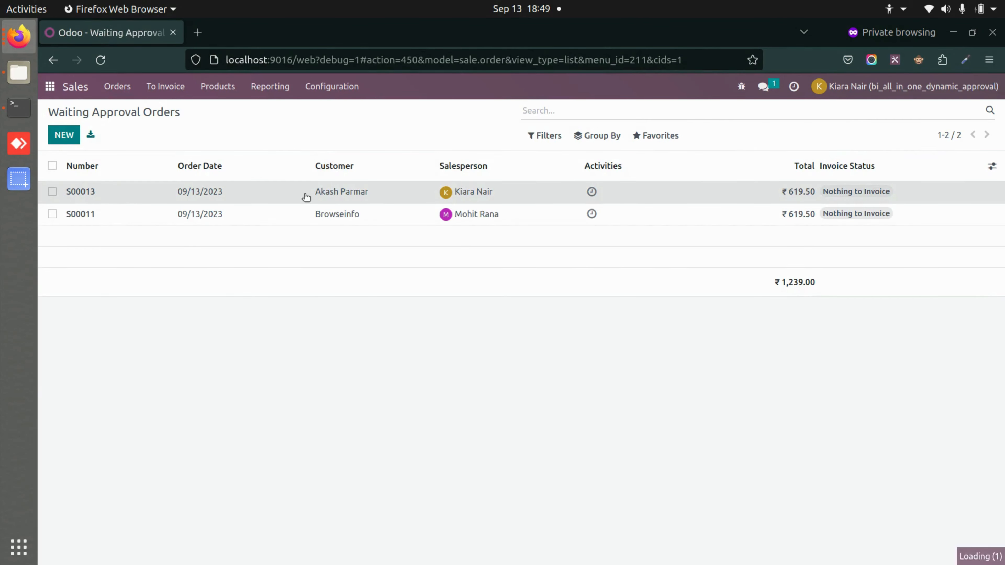
pyautogui.click(139, 194)
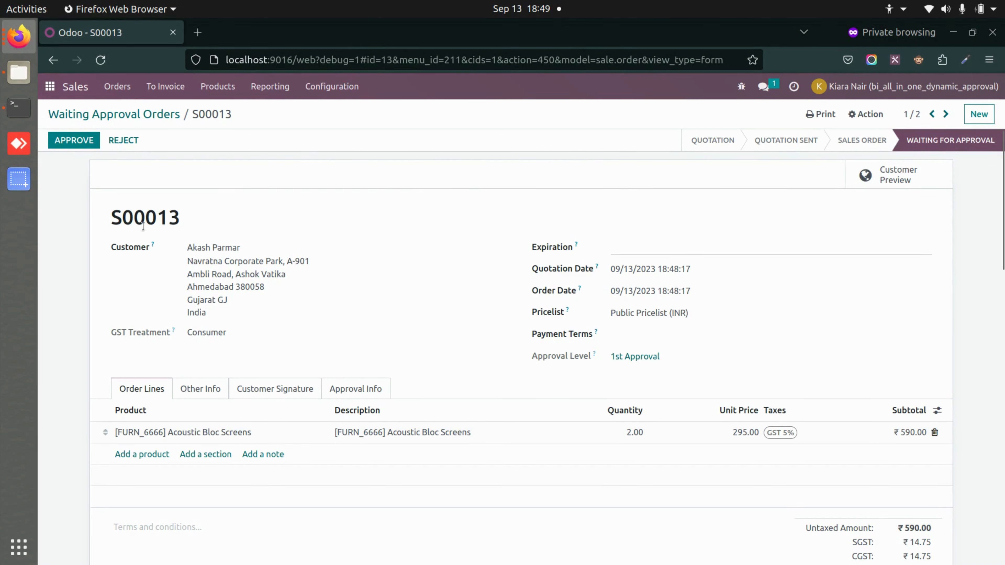
pyautogui.click(60, 145)
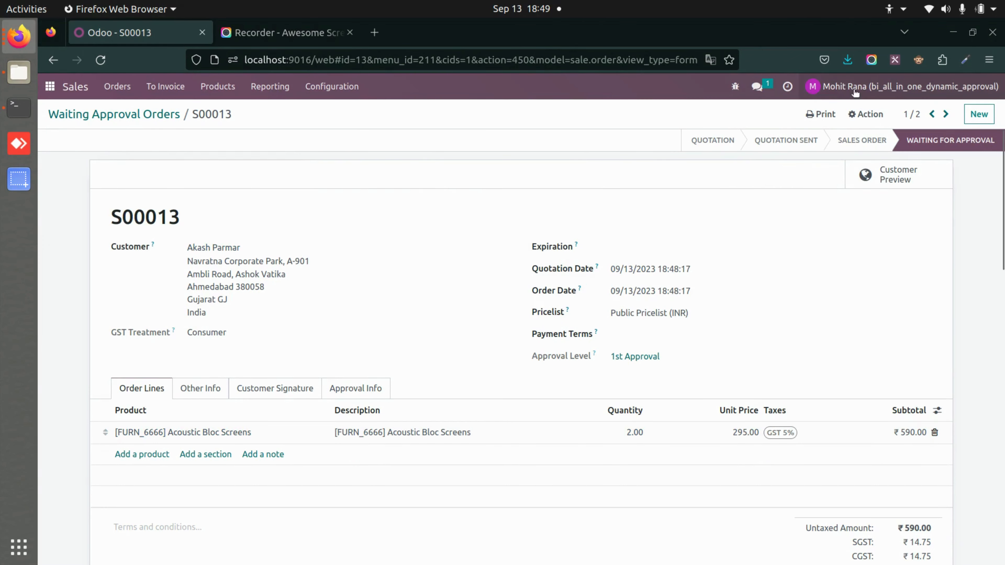
# Check S00013 appears as a confirmed ₹619.50 order in the full Sales Orders list
pyautogui.click(117, 86)
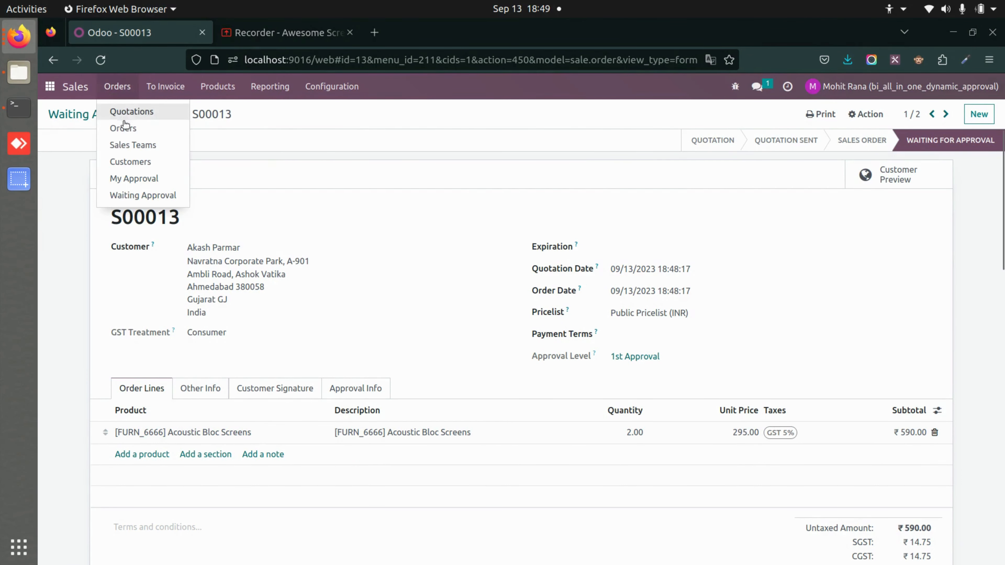
pyautogui.click(166, 127)
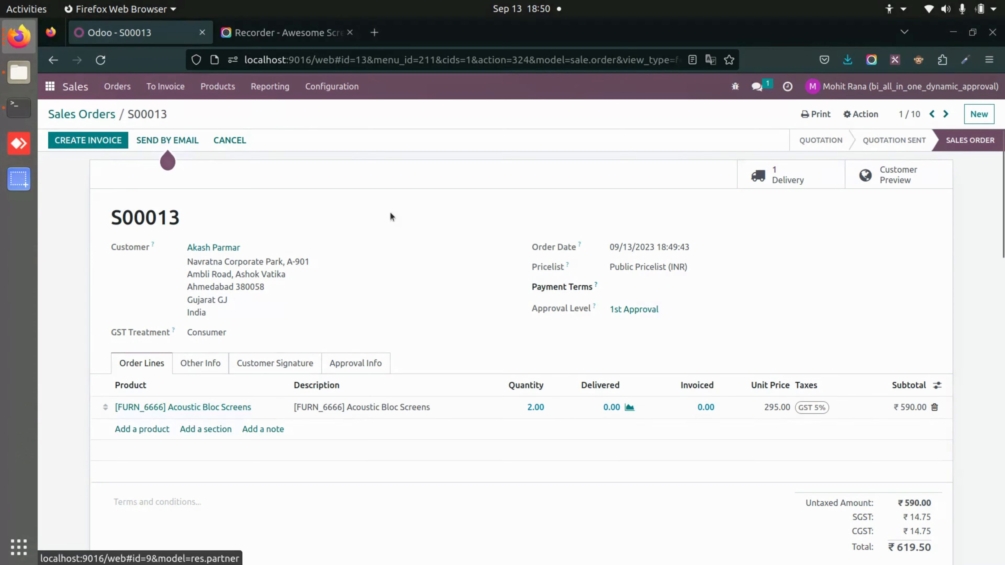
pyautogui.click(48, 86)
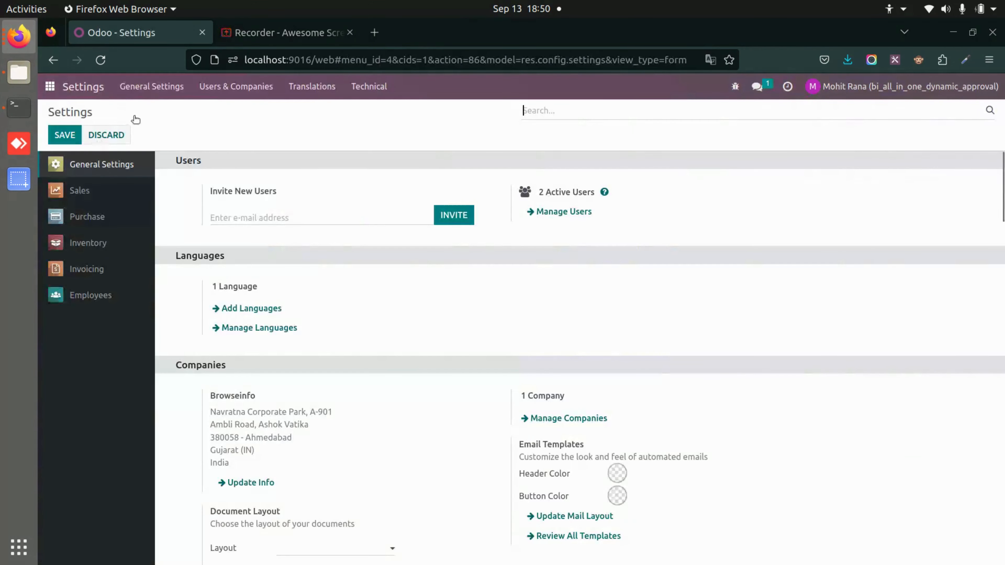
# Open the Purchase Order approval configuration from Users & Companies > Approvals Configurations
pyautogui.click(235, 87)
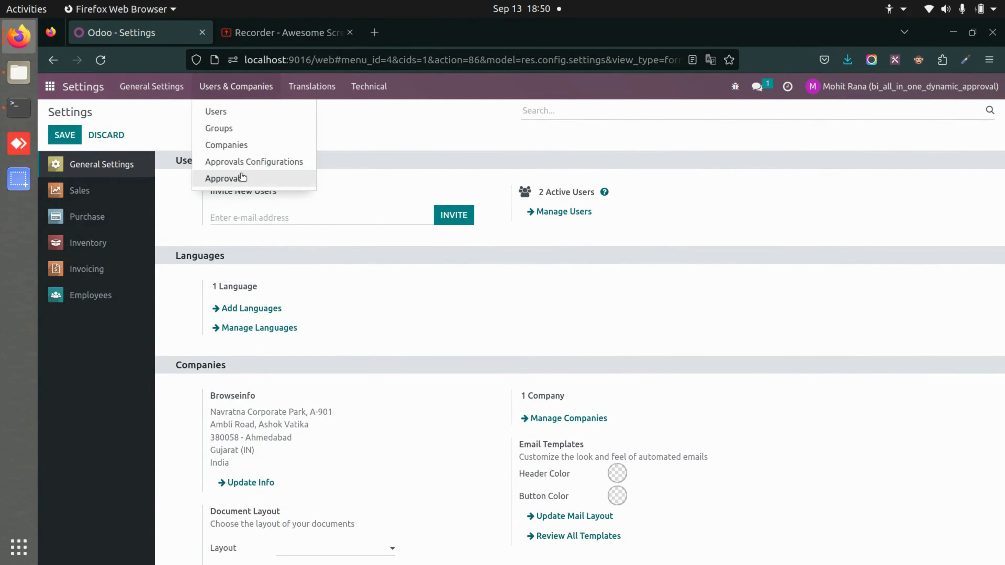
pyautogui.click(263, 161)
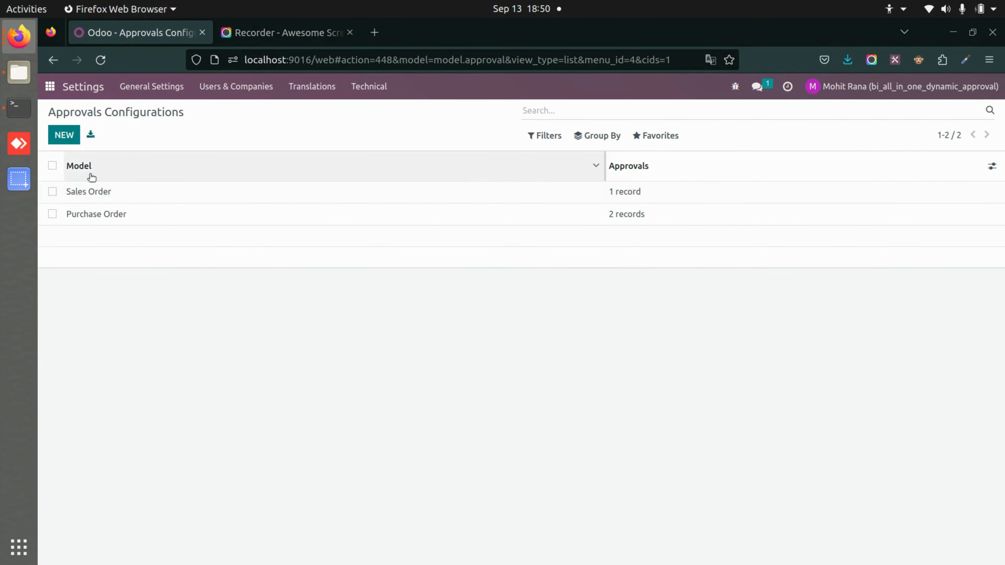
pyautogui.click(142, 222)
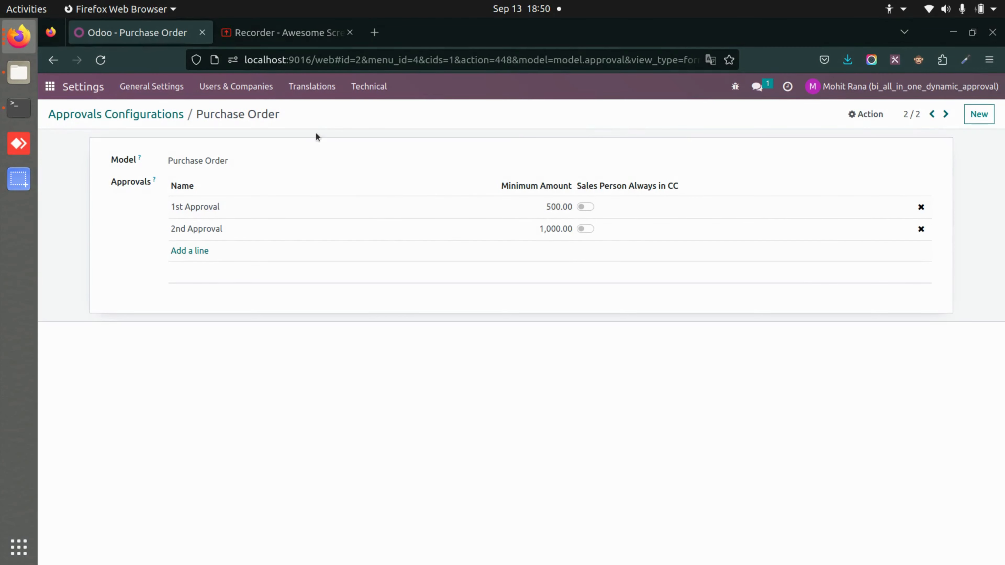
# Delete the 2nd Approval level, keep 1st Approval at 500.00, and save
pyautogui.click(921, 229)
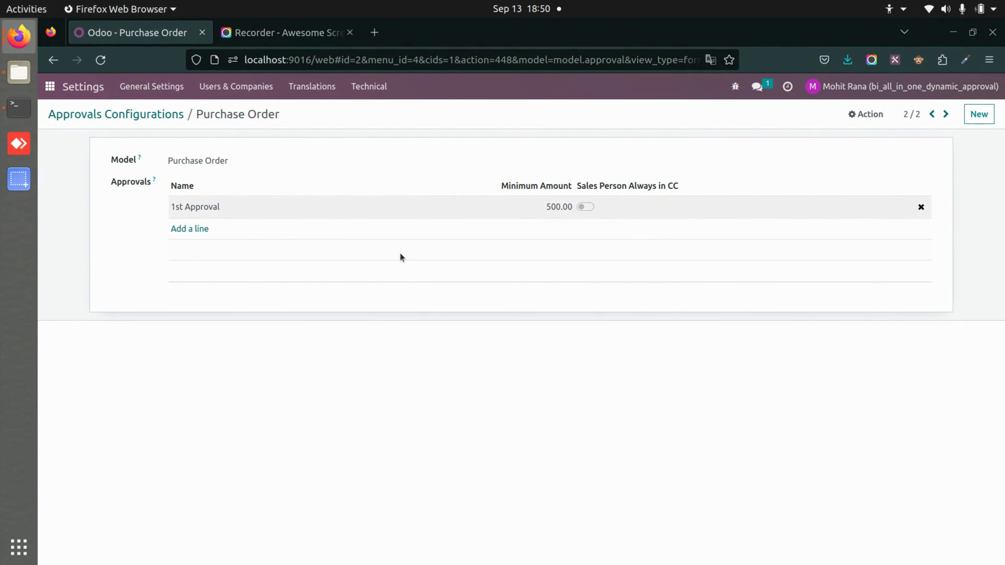
pyautogui.click(453, 216)
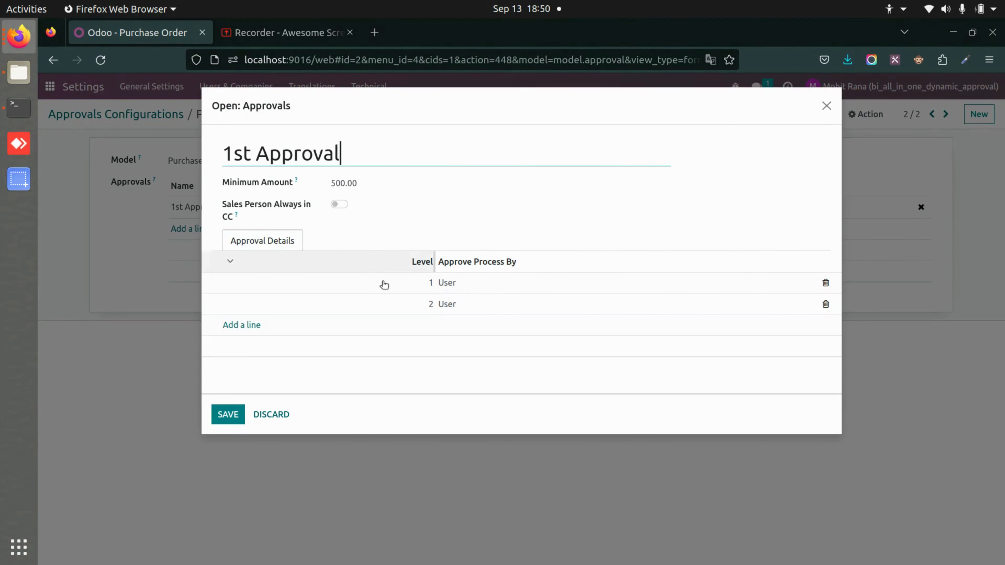
pyautogui.click(236, 413)
pyautogui.click(293, 114)
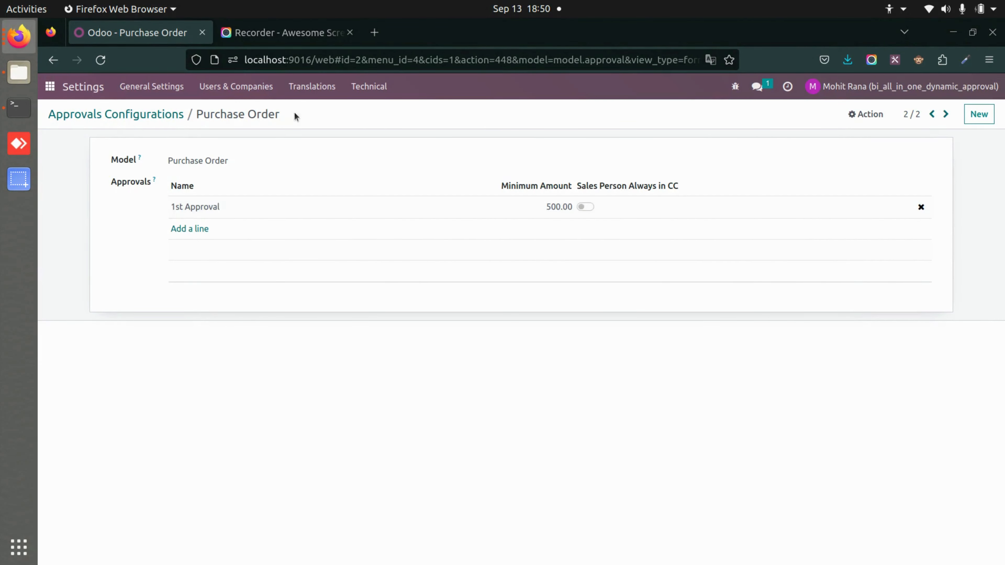
pyautogui.click(50, 86)
pyautogui.hotkey('alt', 'Tab')
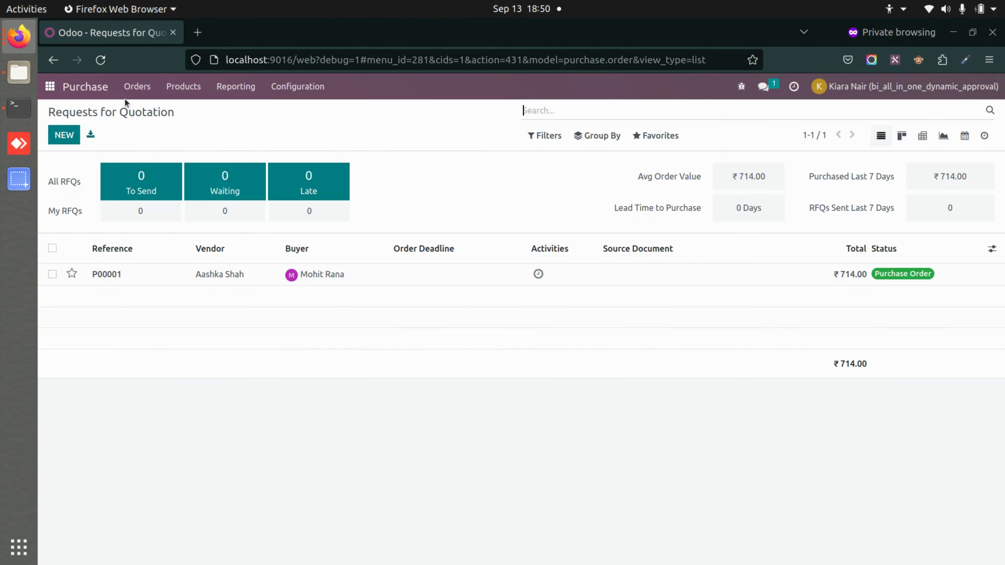
# Create a purchase order for one [E-COM07] Large Cabinet from the chosen vendor and confirm it for approval
pyautogui.click(142, 97)
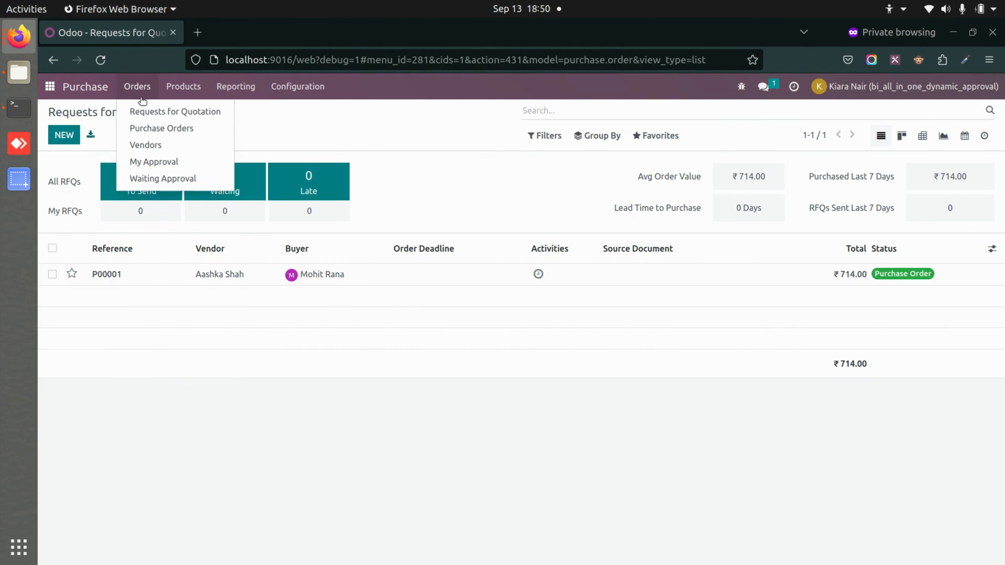
pyautogui.click(133, 130)
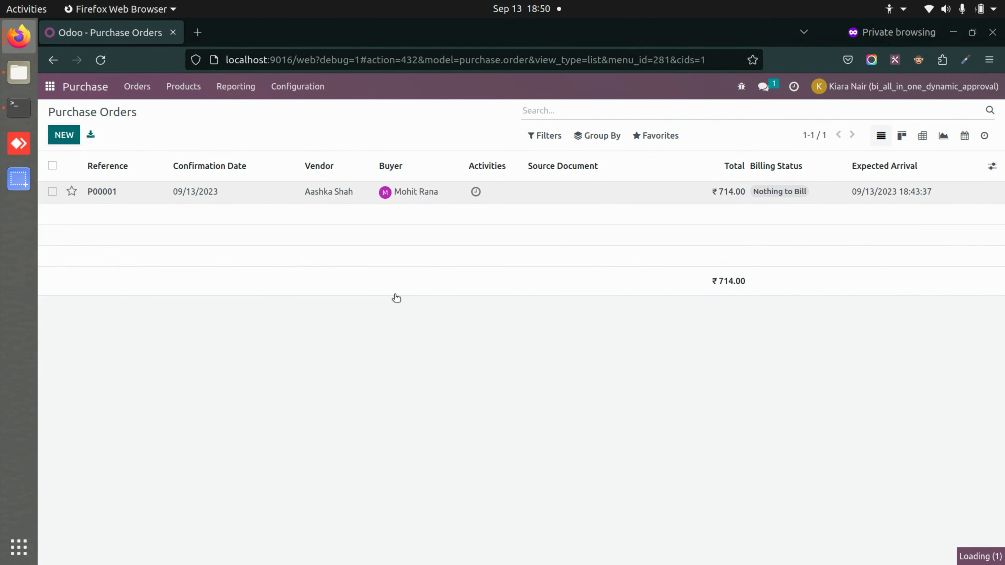
pyautogui.click(63, 135)
pyautogui.click(269, 231)
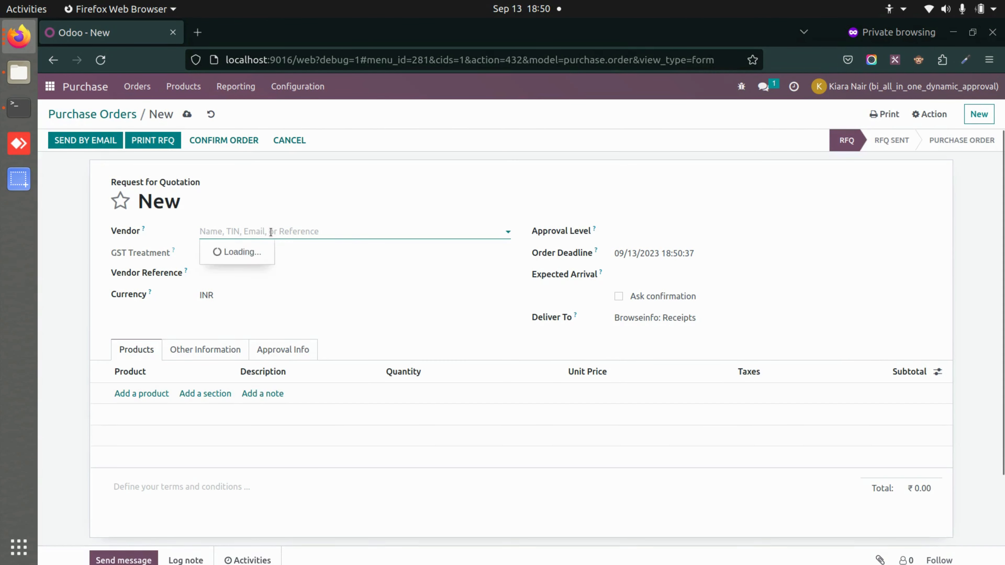
pyautogui.click(232, 303)
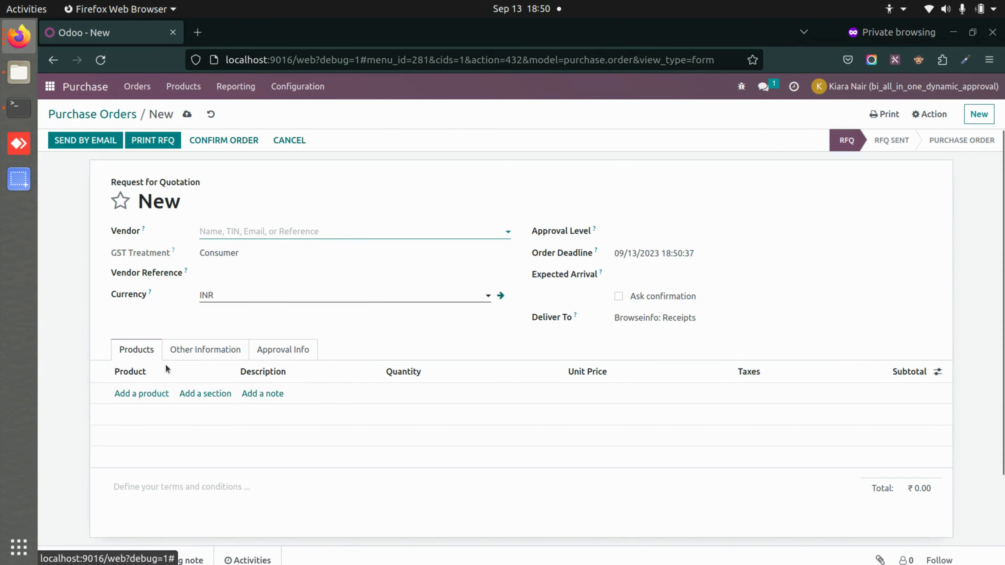
pyautogui.click(143, 394)
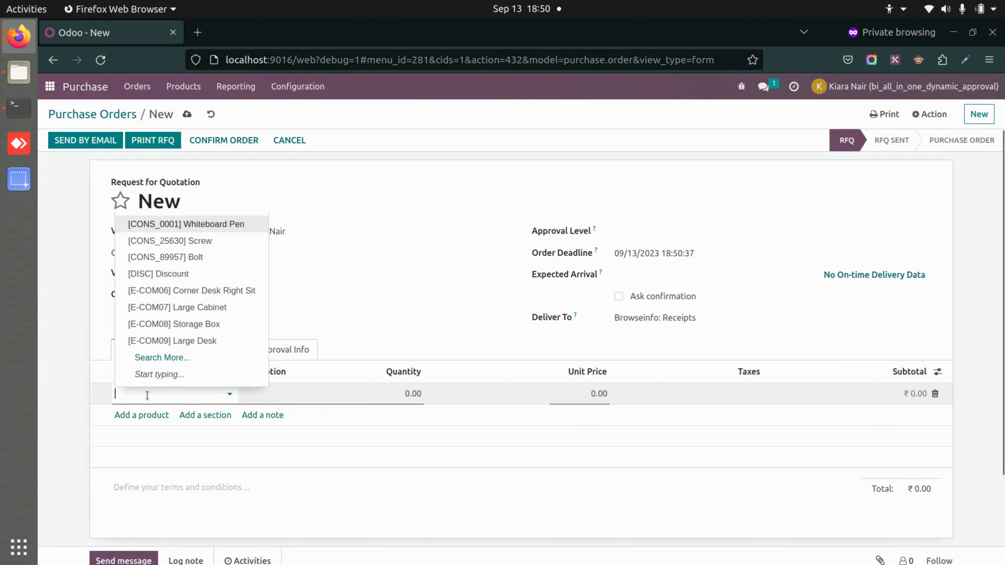
pyautogui.click(228, 312)
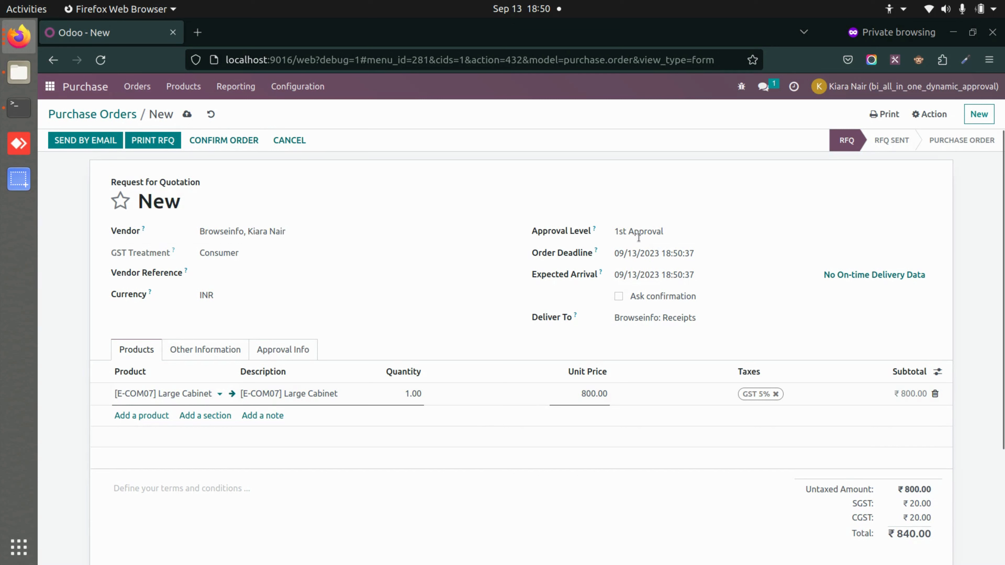
pyautogui.click(227, 138)
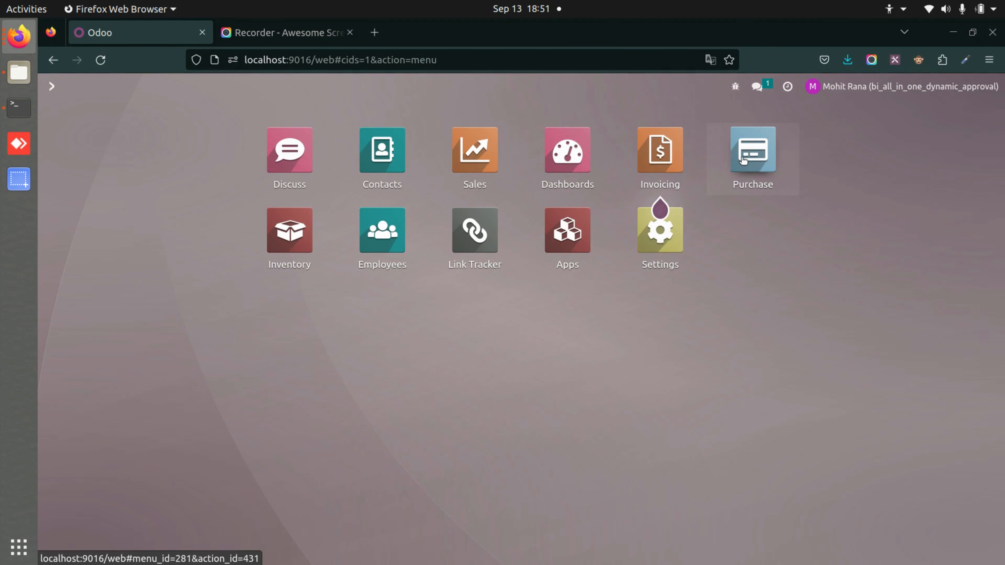
# Open purchase order P00002 from the Purchase orders waiting for approval
pyautogui.click(743, 160)
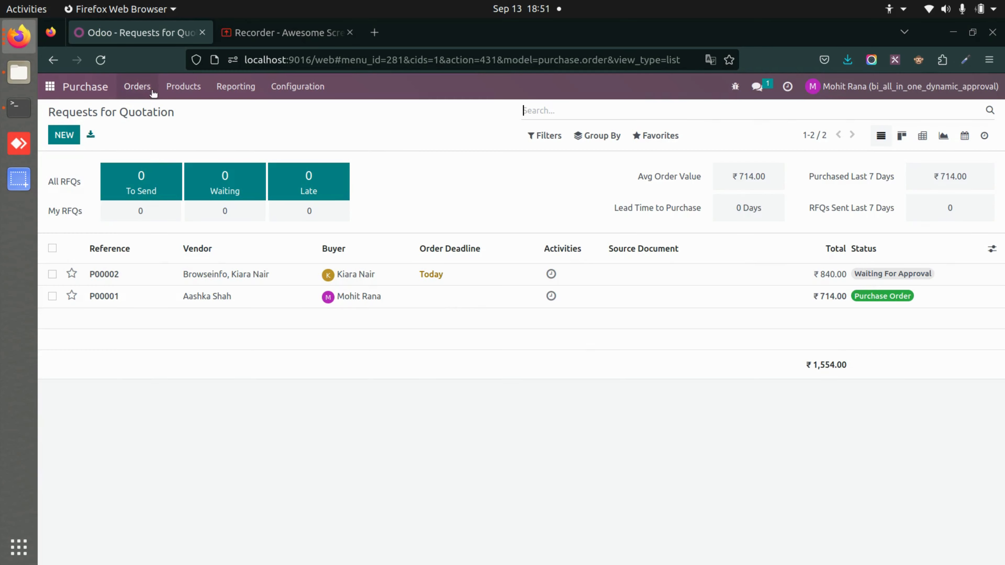
pyautogui.click(153, 93)
pyautogui.click(163, 177)
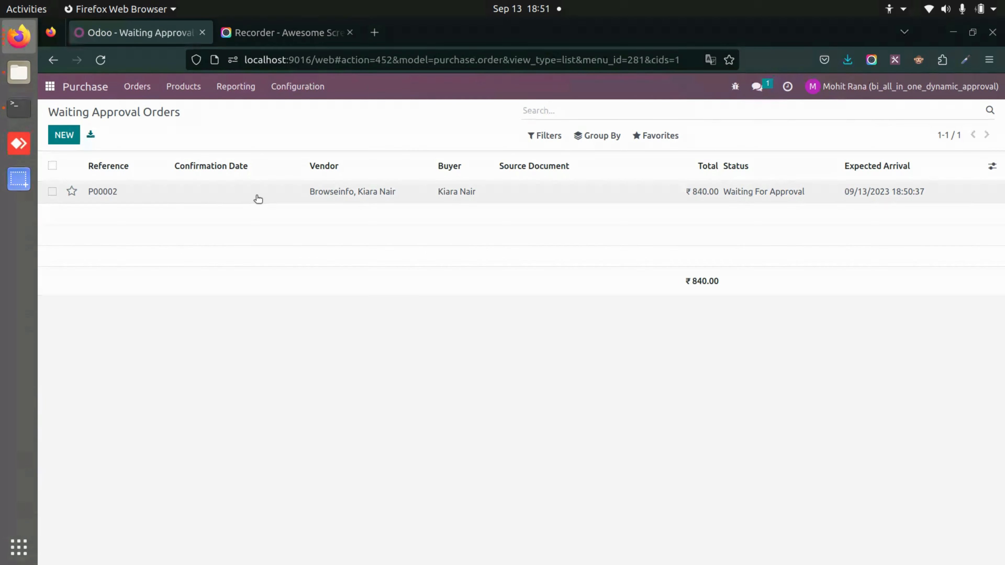
pyautogui.click(257, 196)
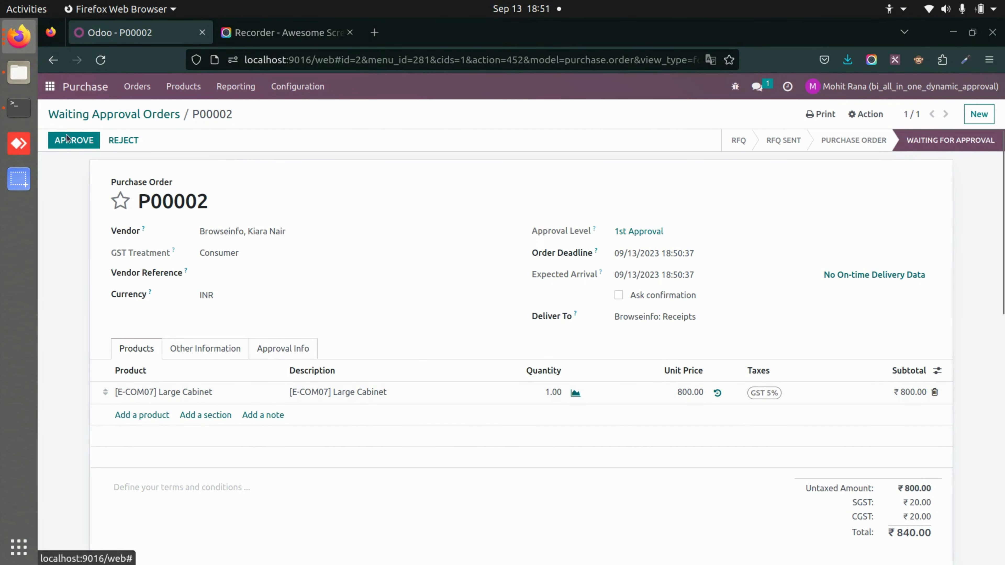
# Start rejecting P00002 but cancel the reject dialog, leaving it waiting for approval
pyautogui.click(107, 143)
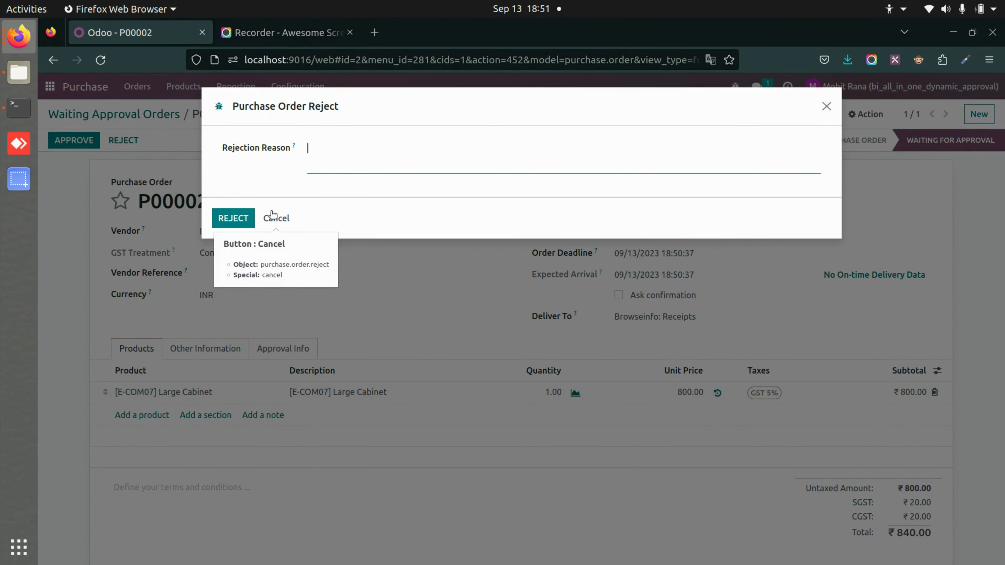
pyautogui.click(273, 217)
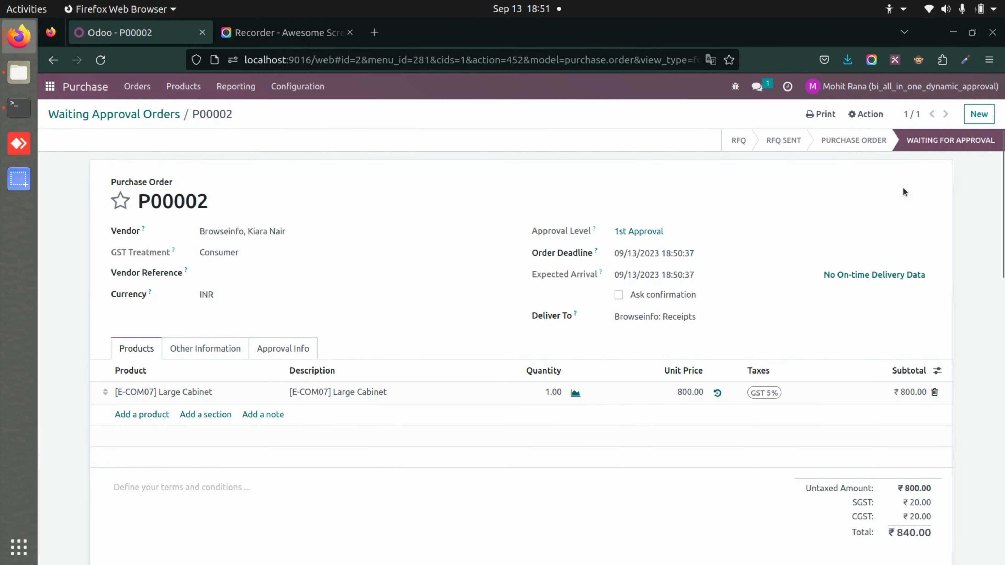
pyautogui.hotkey('alt', 'Tab')
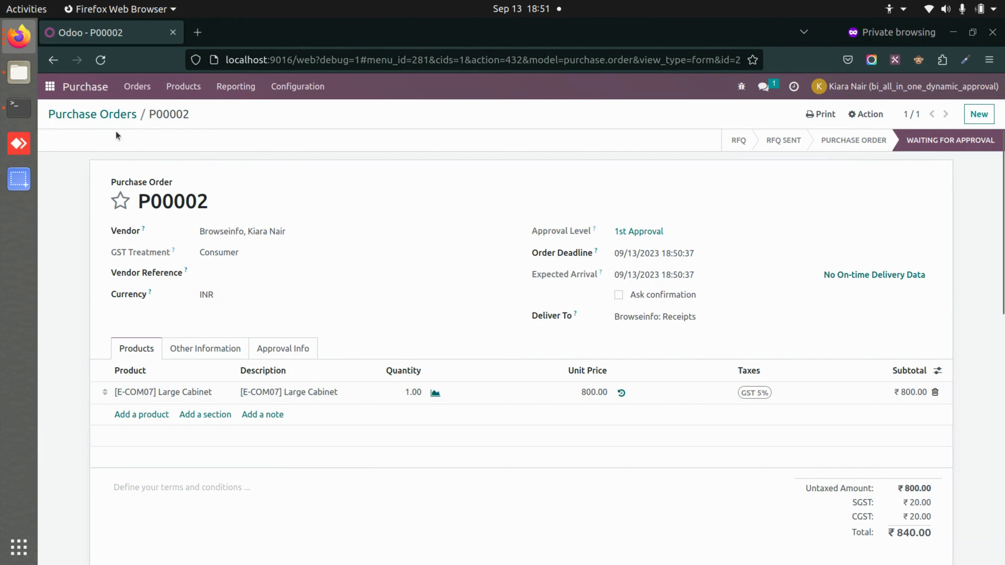
# Check P00002's status in the Purchase orders waiting for approval
pyautogui.click(49, 87)
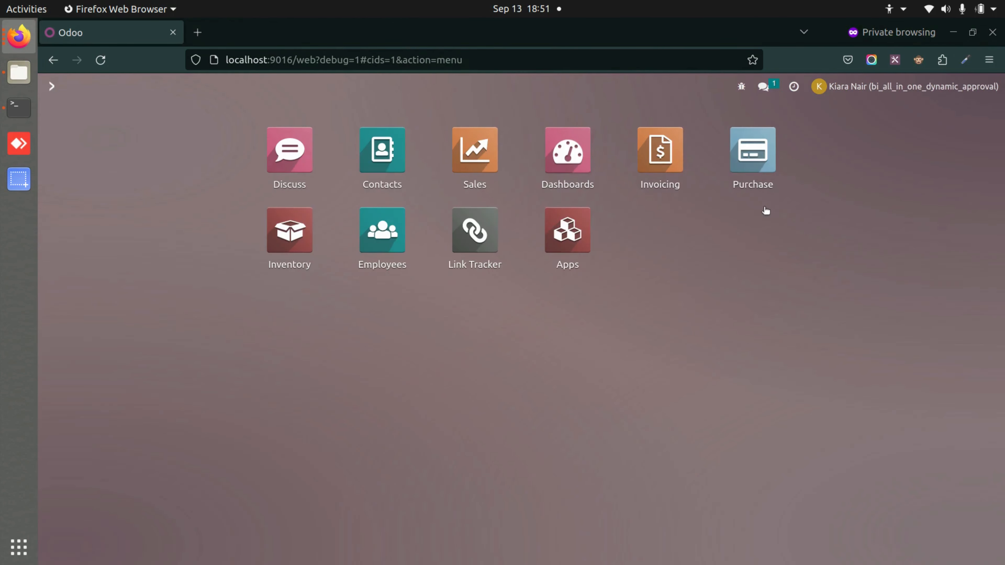
pyautogui.click(732, 163)
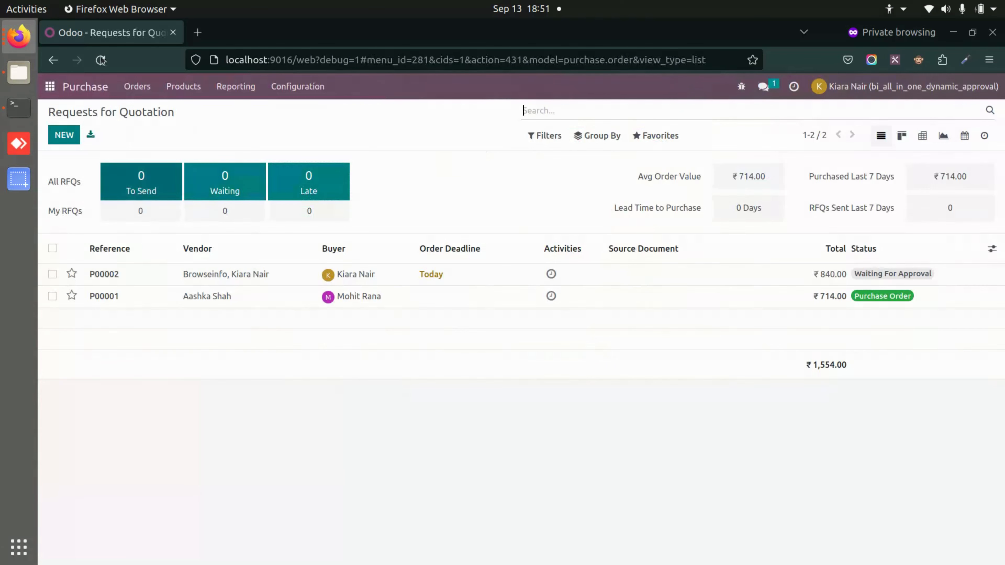
pyautogui.click(133, 87)
pyautogui.click(167, 178)
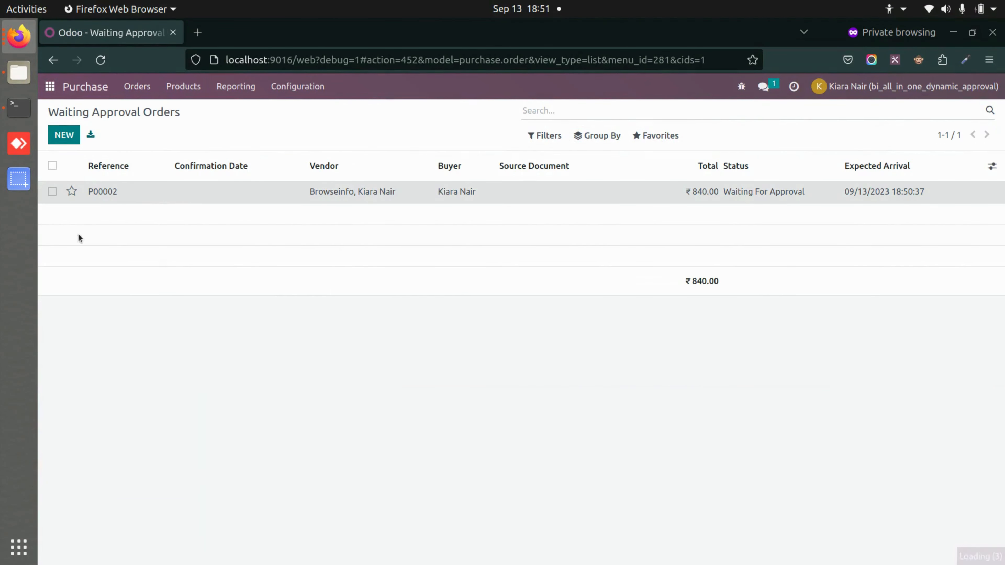
pyautogui.click(103, 191)
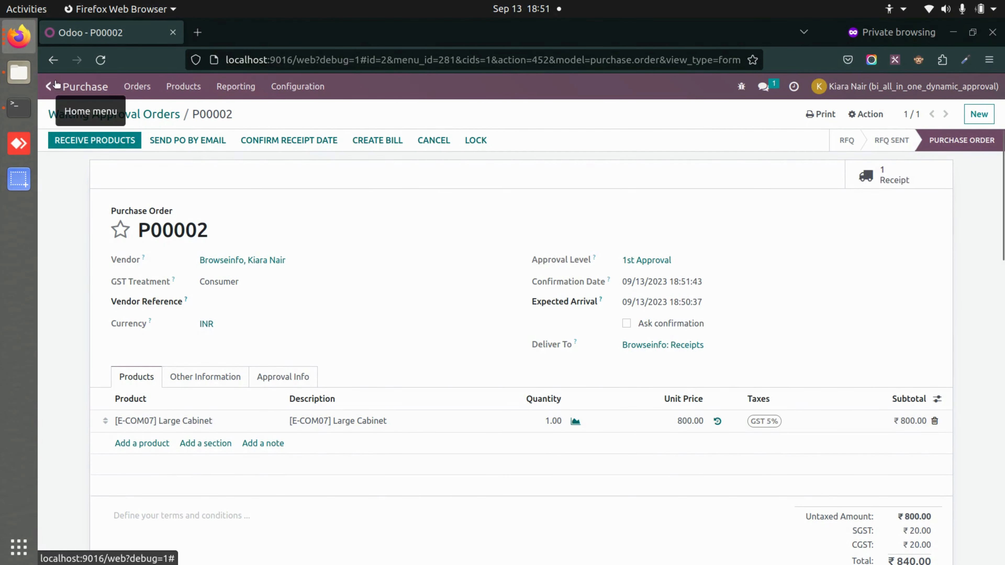
# Create a new purchase order for one [E-COM07] Large Cabinet and confirm it for approval as P00003
pyautogui.click(137, 87)
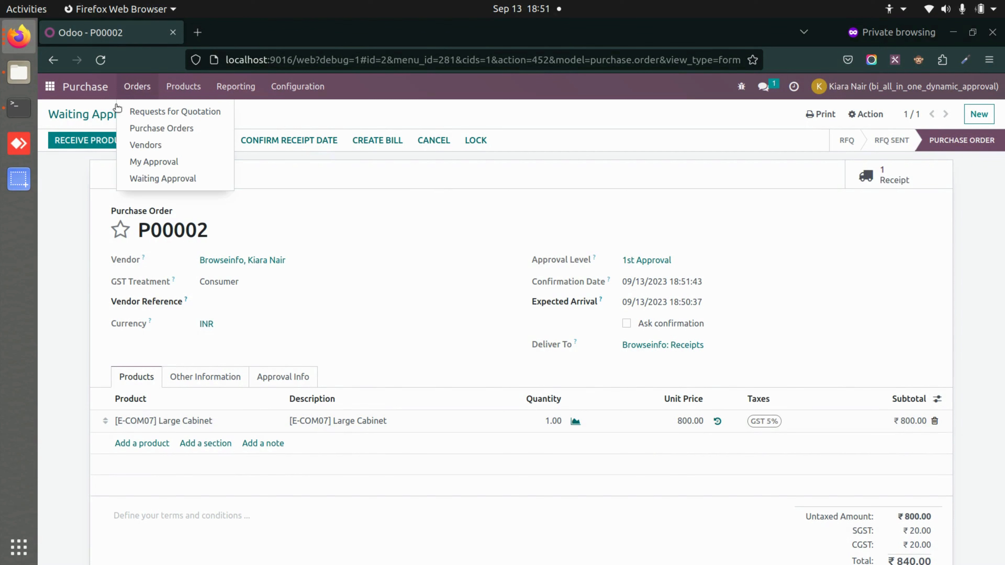
pyautogui.click(174, 130)
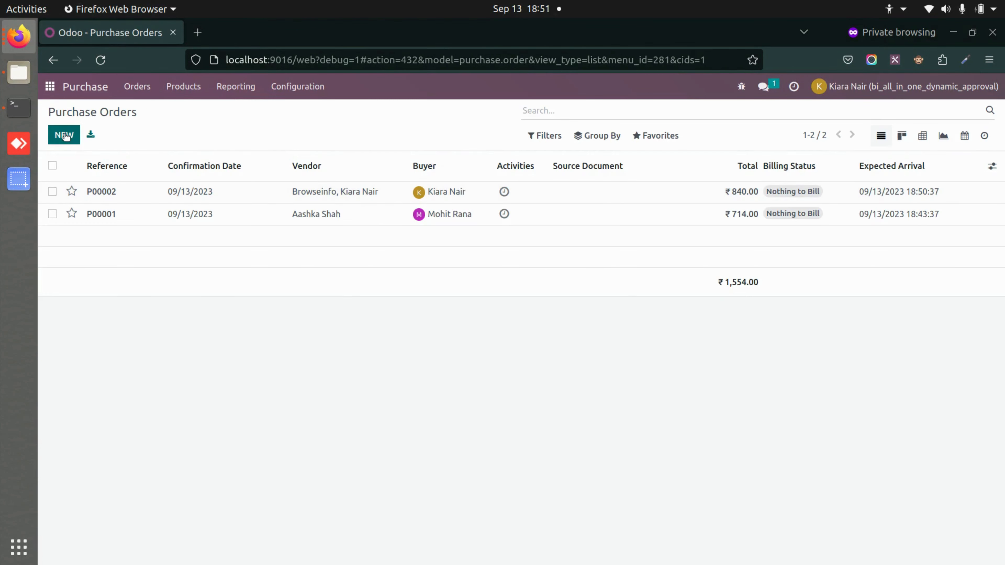
pyautogui.hotkey('alt', 'c')
pyautogui.click(222, 231)
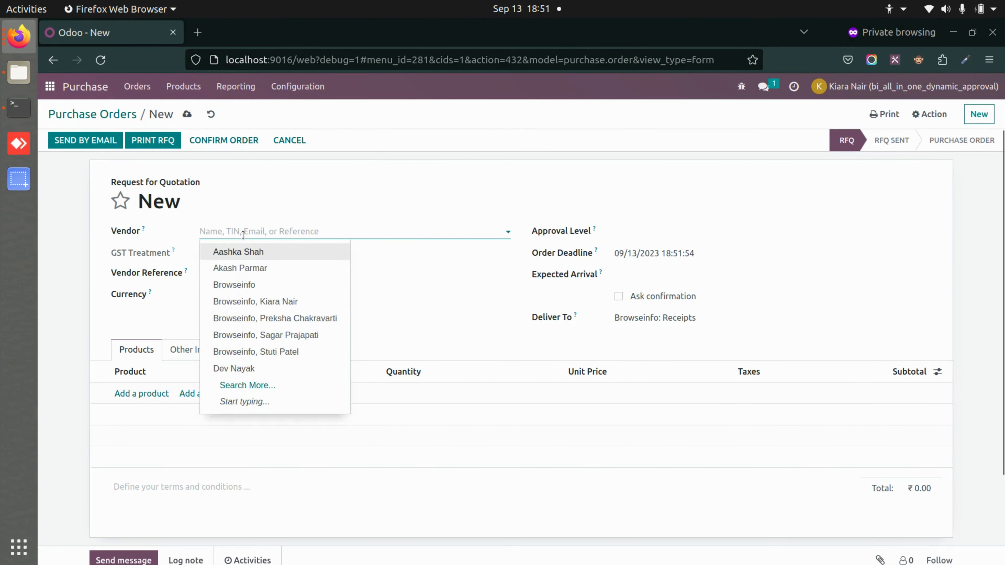
pyautogui.click(264, 302)
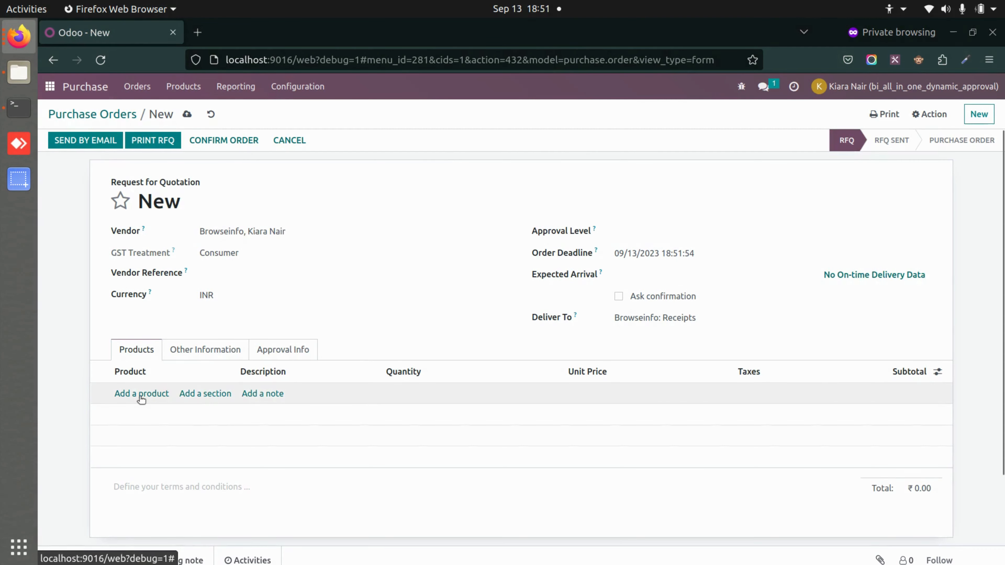
pyautogui.click(141, 398)
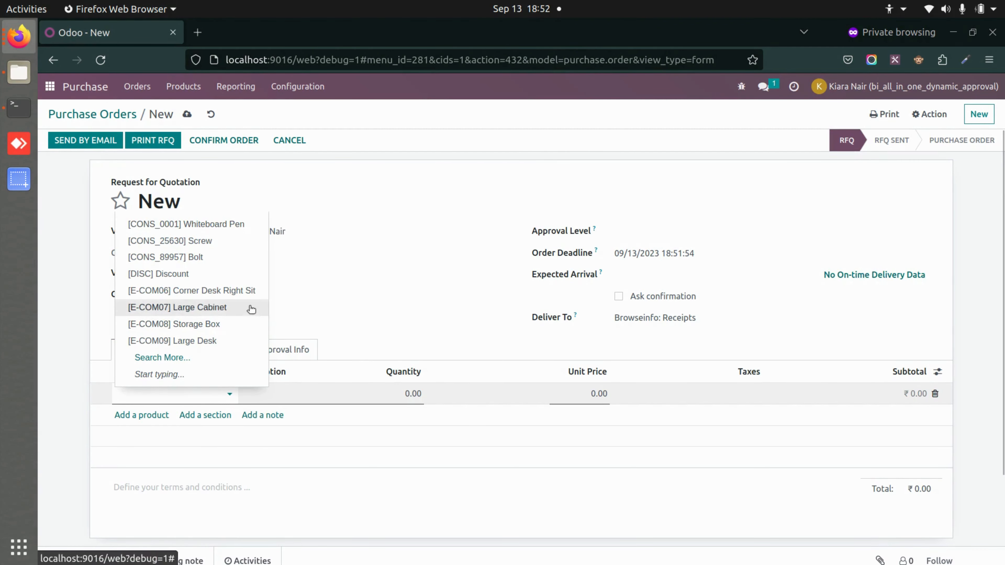
pyautogui.click(251, 308)
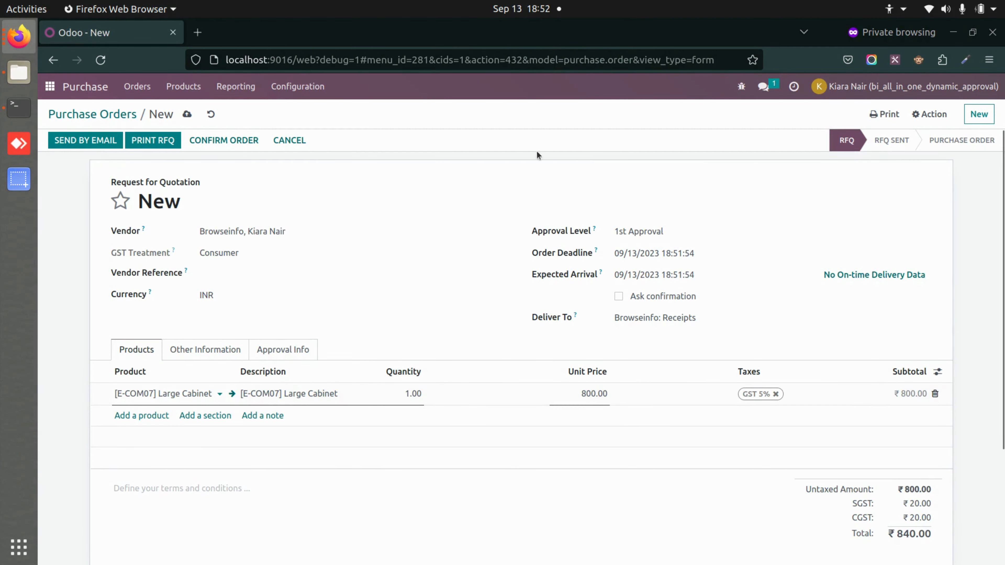
pyautogui.click(251, 140)
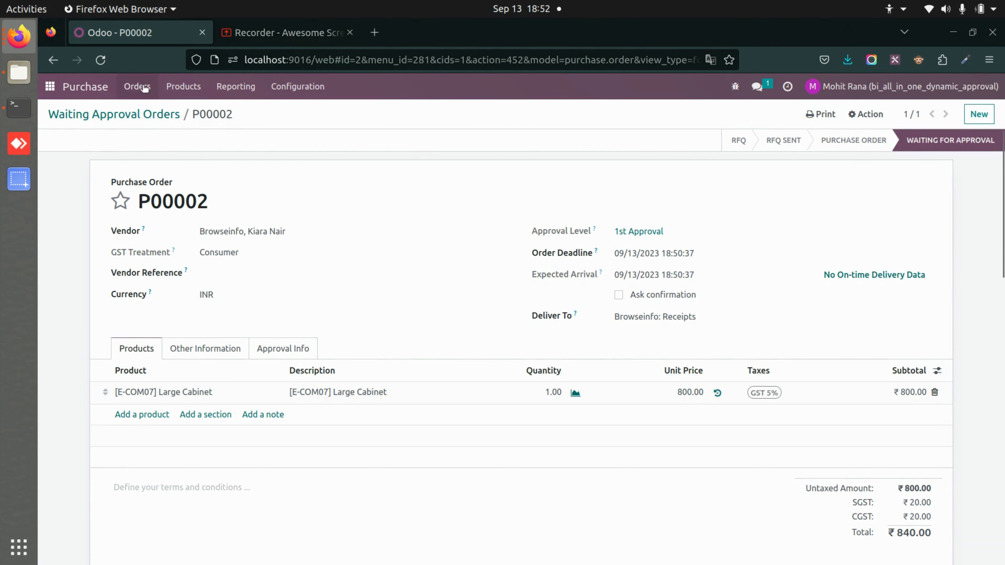
# Reject purchase order P00003 from Waiting Approval with the reason 'Need more quantity'
pyautogui.click(145, 88)
pyautogui.click(148, 179)
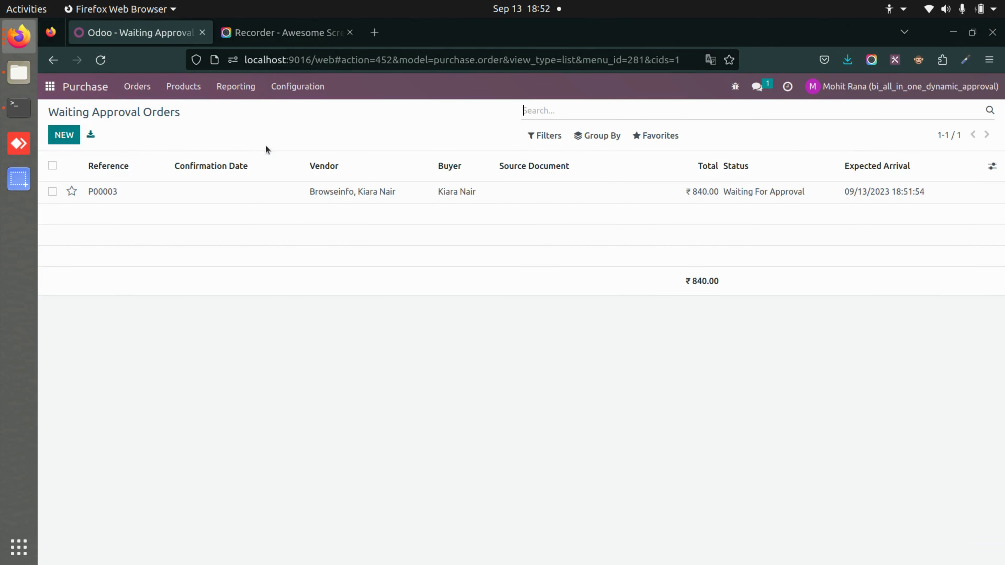
pyautogui.click(116, 195)
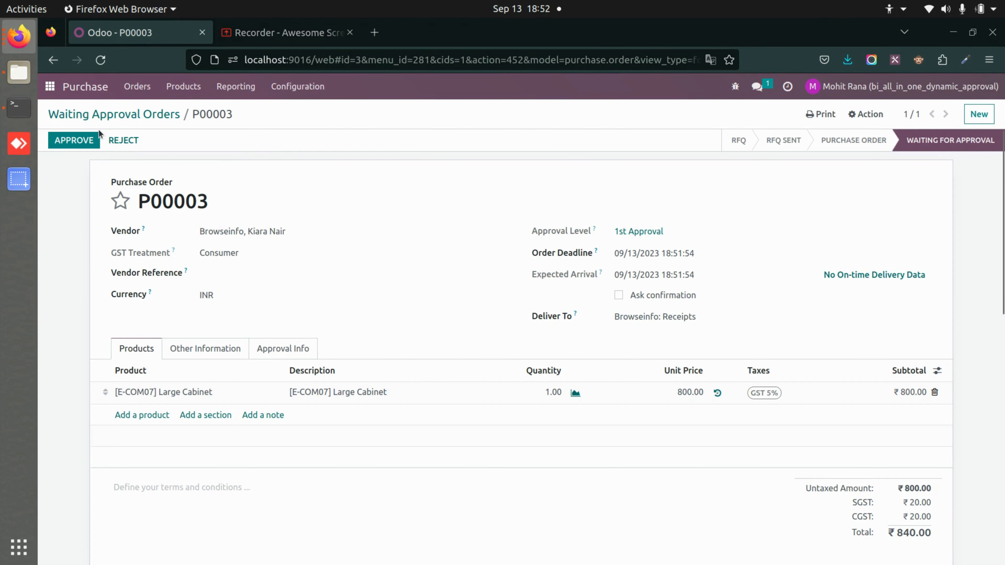
pyautogui.click(136, 140)
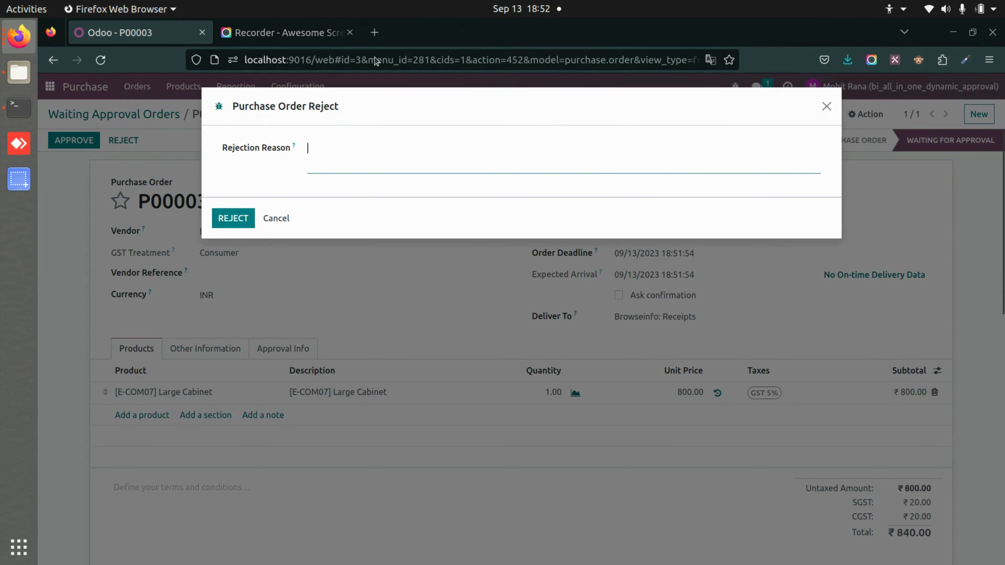
pyautogui.click(345, 161)
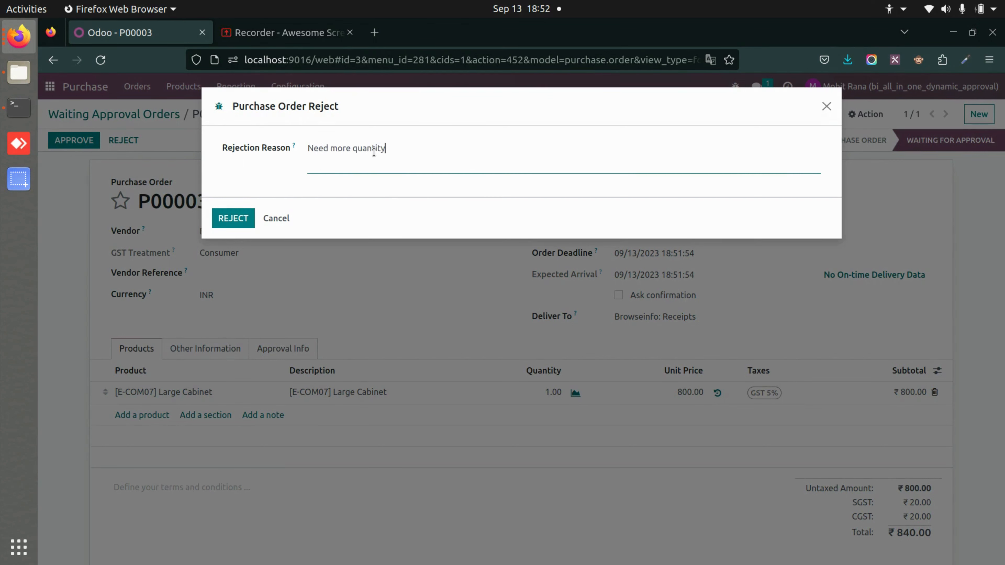
pyautogui.click(224, 220)
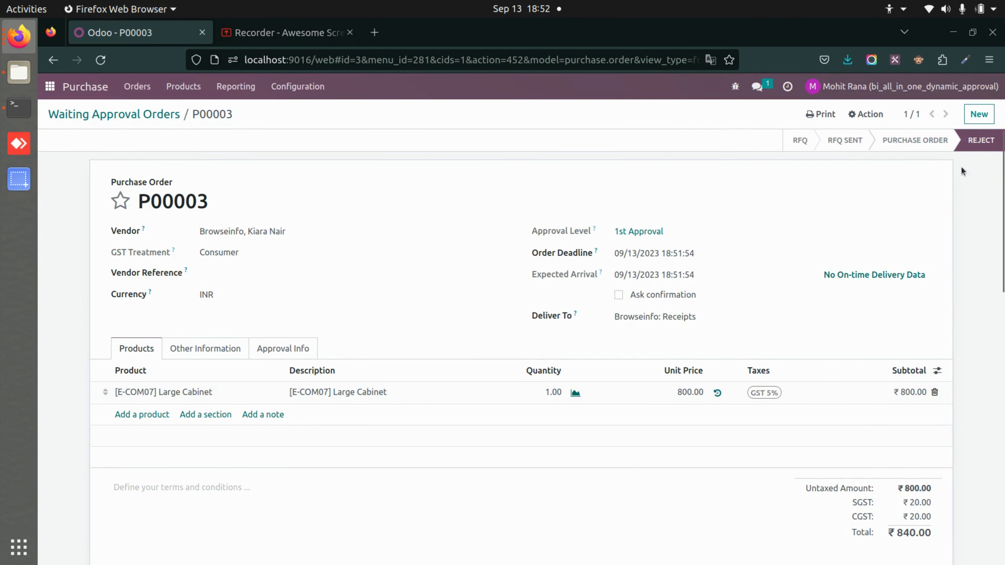
# Review P00003's rejection details in the Approval Info tab
pyautogui.click(300, 348)
pyautogui.scroll(-5, 259, 337)
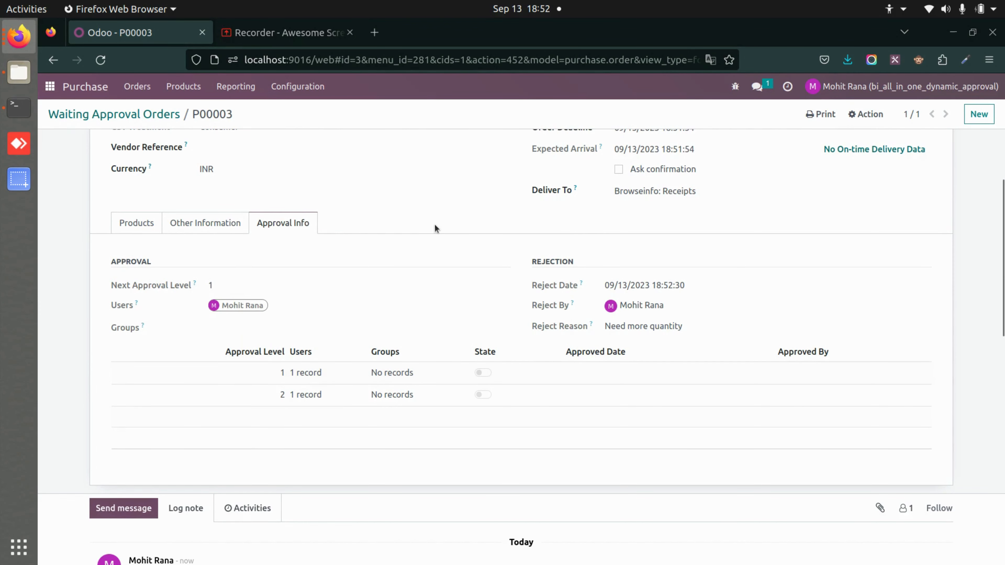
pyautogui.scroll(3, 435, 229)
# Open the 1st Approval rule from the Settings approval rules list
pyautogui.click(139, 113)
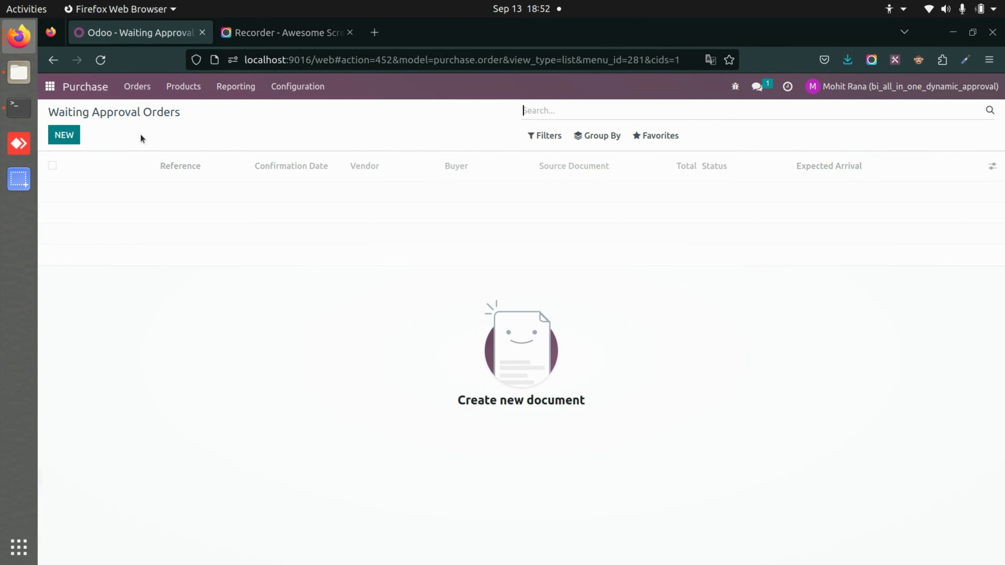
pyautogui.click(57, 88)
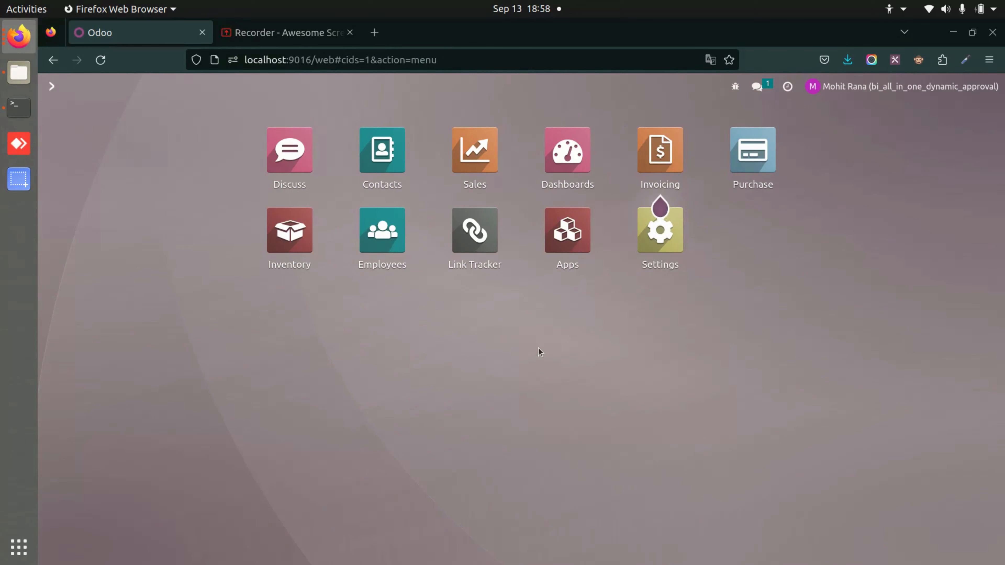
pyautogui.click(664, 250)
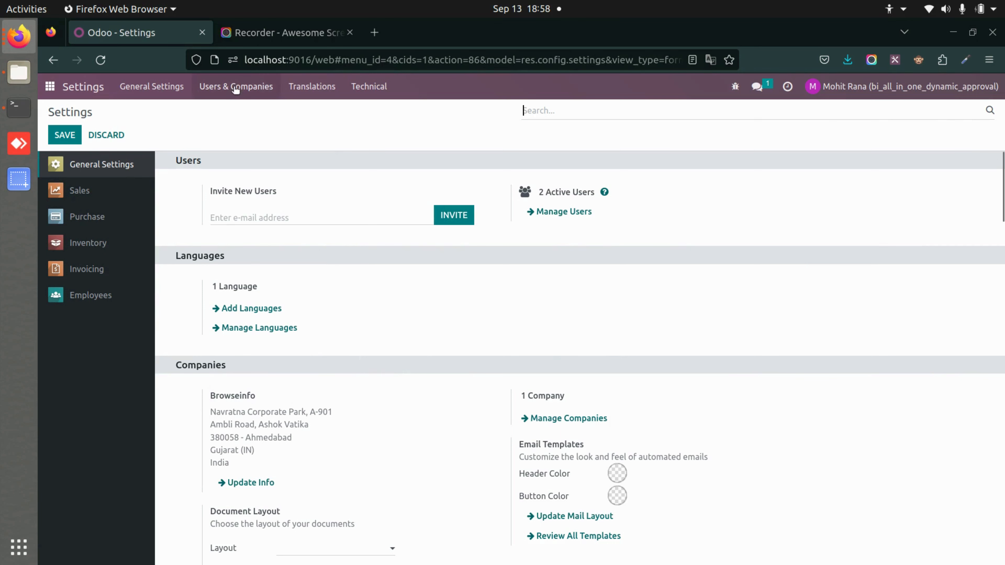
pyautogui.click(235, 88)
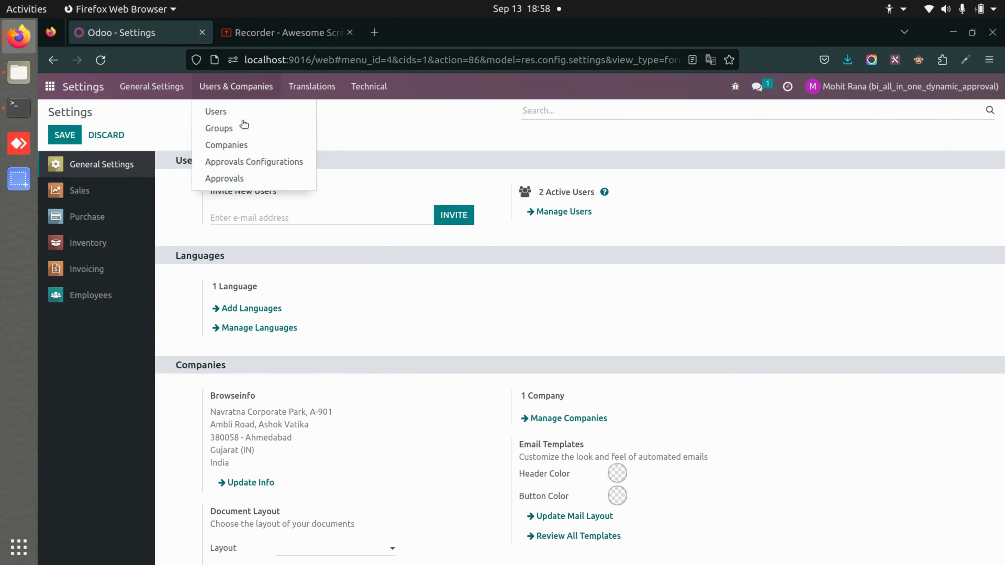
pyautogui.click(268, 179)
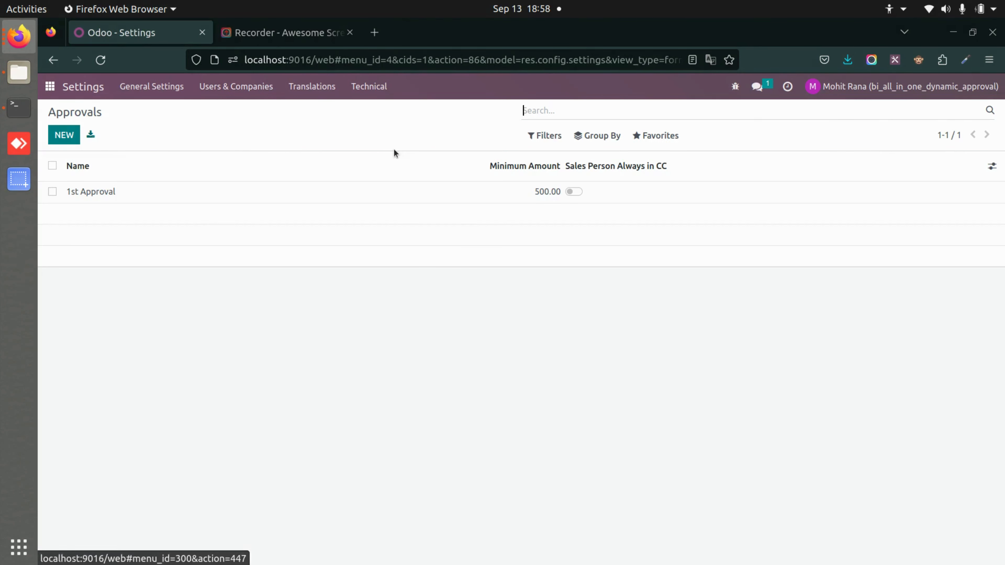
pyautogui.click(299, 189)
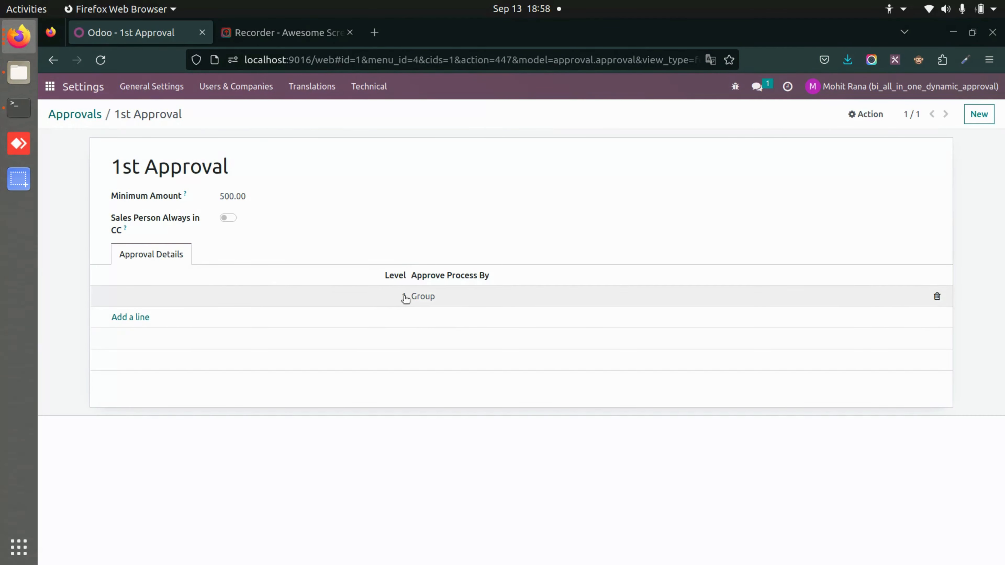
# Set the level 1 approval line to the Sales / User: Own Documents Only group and save the rule
pyautogui.click(422, 295)
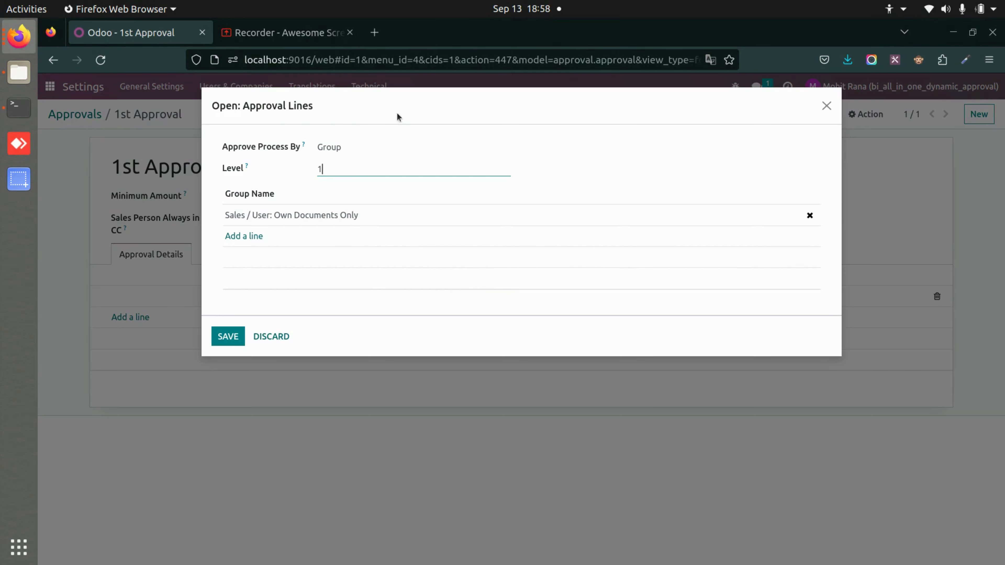
pyautogui.click(341, 157)
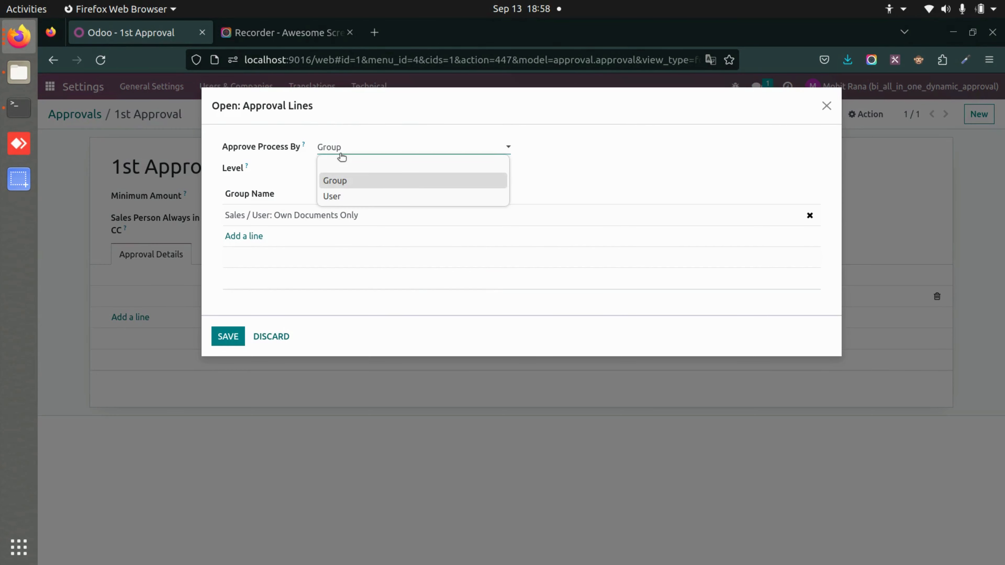
pyautogui.click(358, 183)
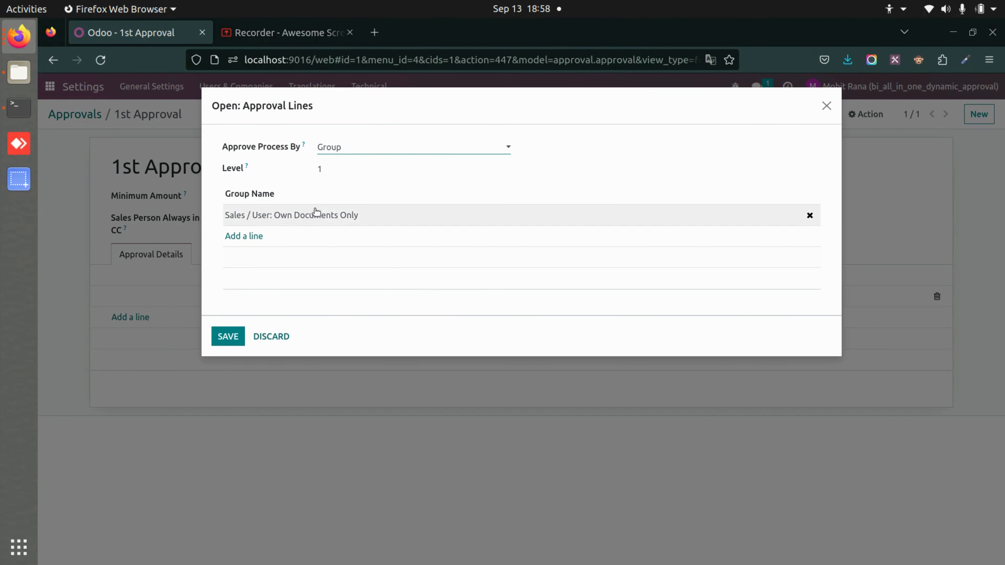
pyautogui.click(237, 236)
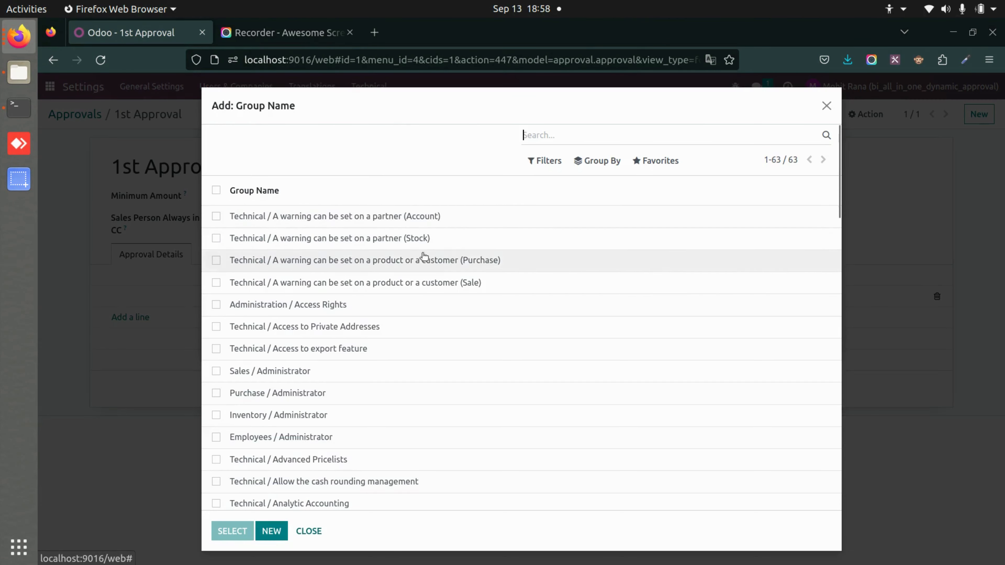
pyautogui.click(309, 531)
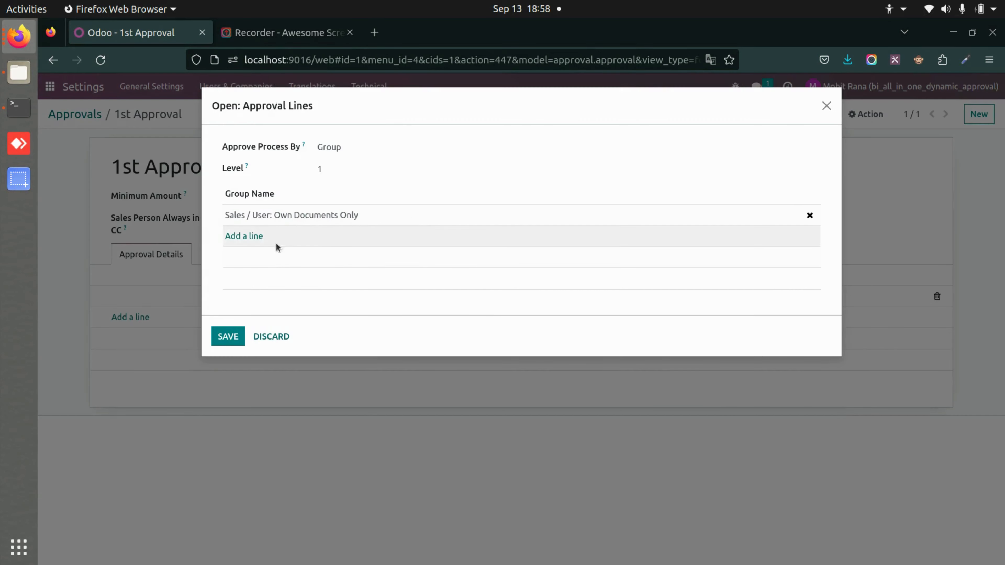
pyautogui.click(228, 336)
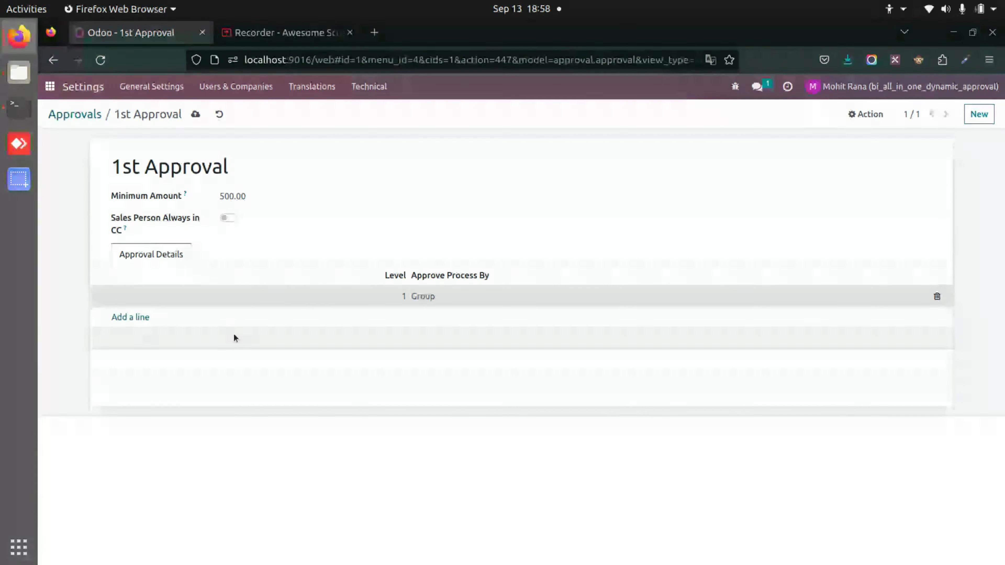
pyautogui.click(195, 115)
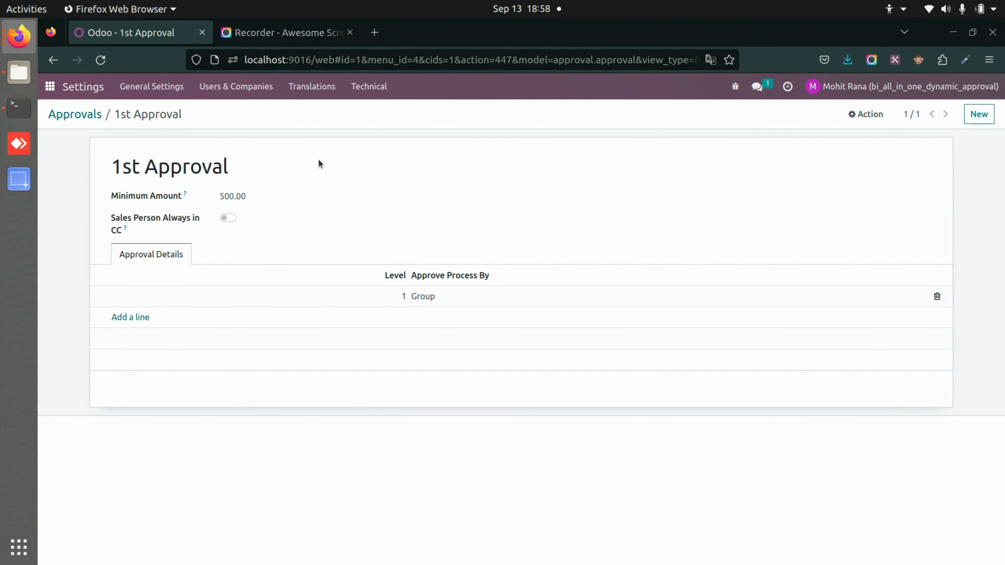
pyautogui.click(237, 80)
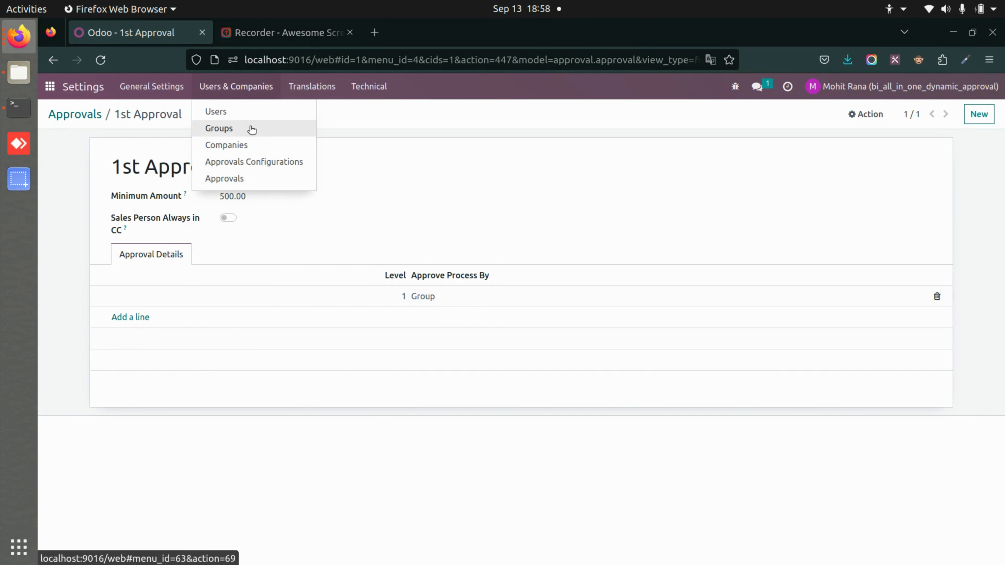
# Filter user groups by 'doc' and check the Sales / User: Own Documents Only group's members
pyautogui.click(248, 128)
pyautogui.press('BackSpace')
pyautogui.write('doc')
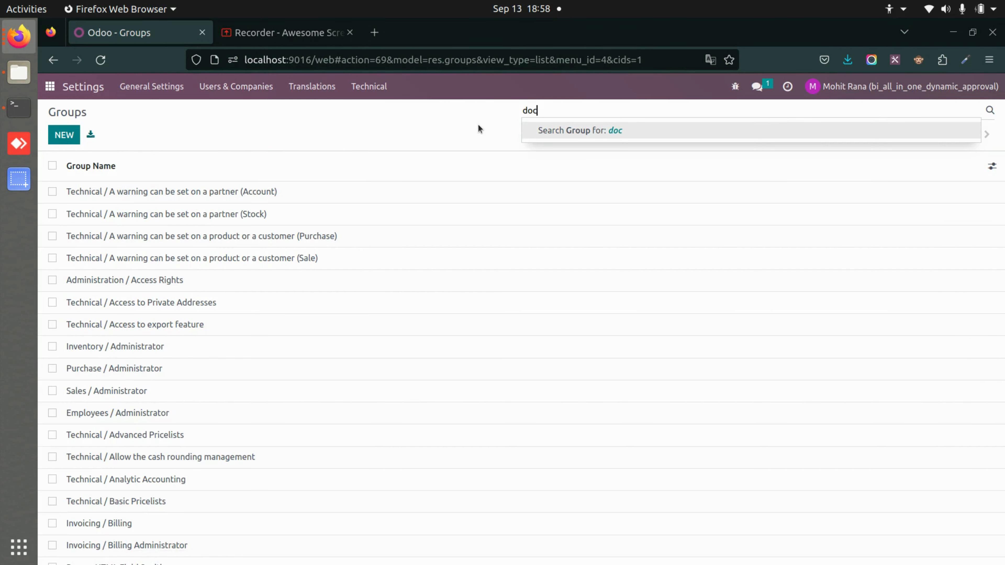
pyautogui.press('Return')
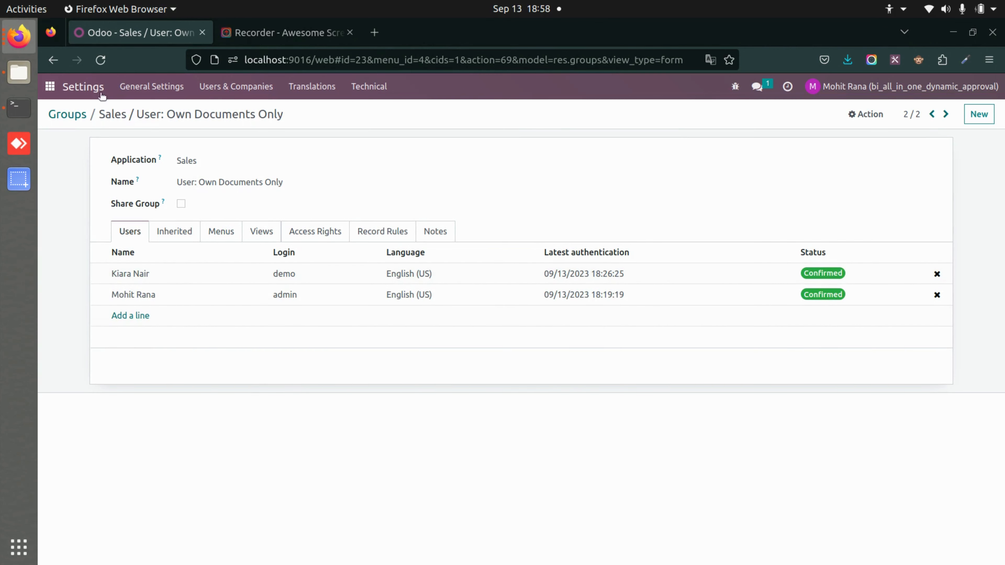
pyautogui.click(76, 114)
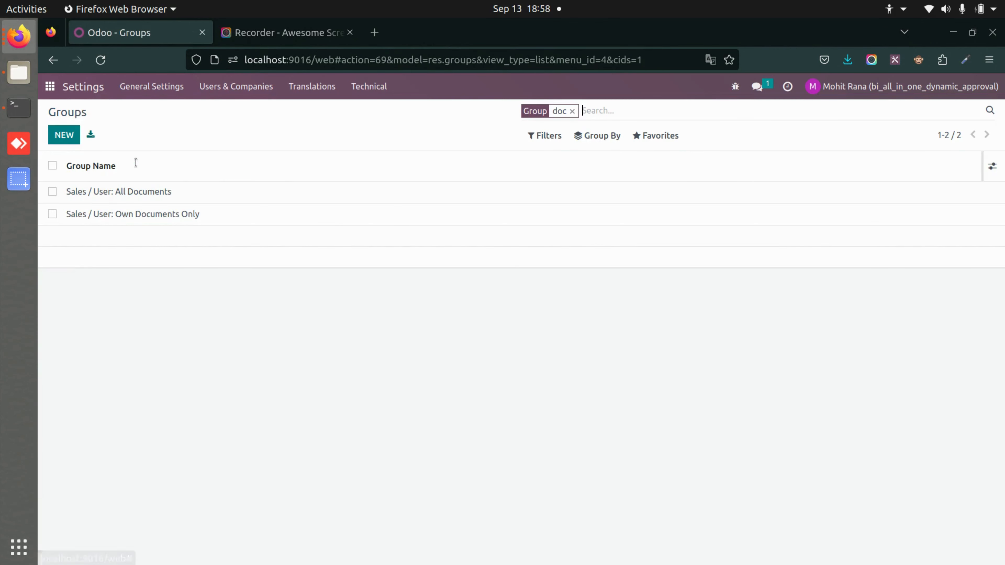
pyautogui.click(50, 87)
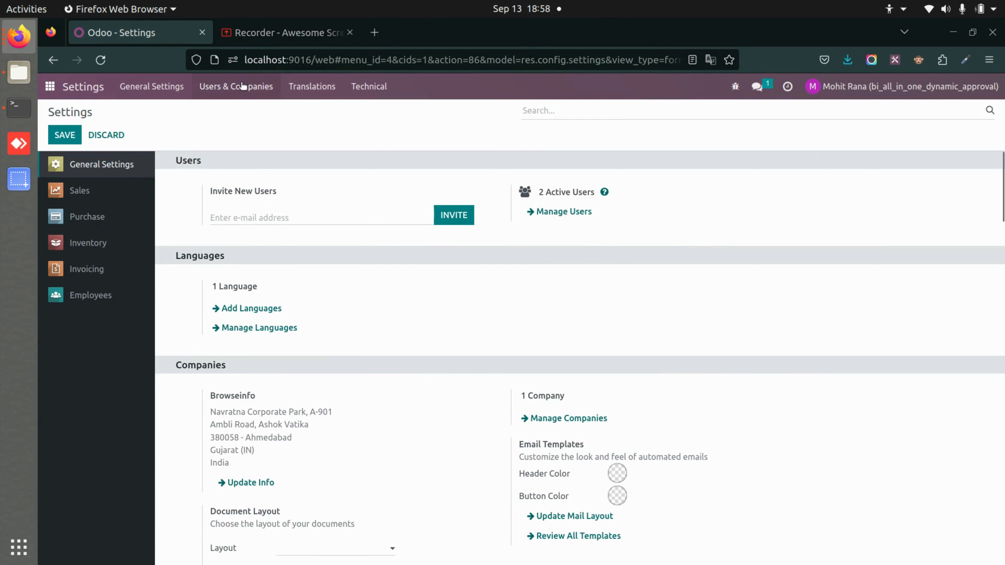
# Review the Sales Order approval configuration without changes, then return to the app home menu
pyautogui.click(242, 86)
pyautogui.click(277, 163)
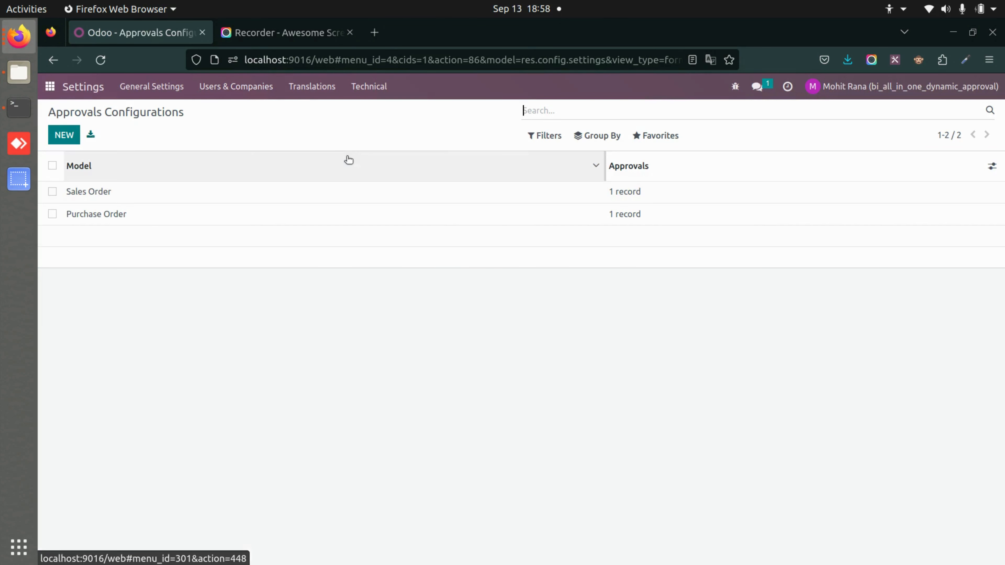
pyautogui.click(182, 190)
pyautogui.click(217, 160)
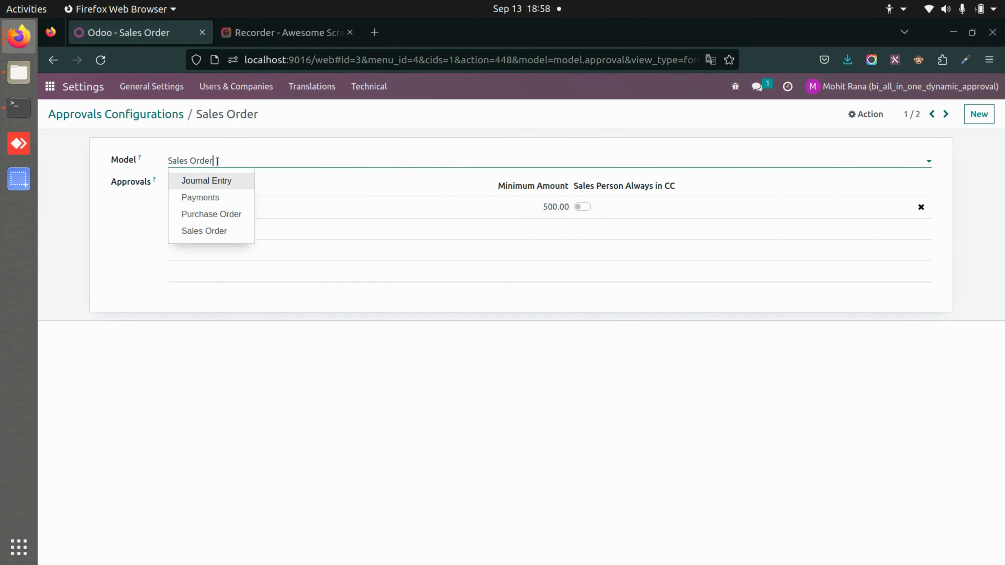
pyautogui.click(298, 132)
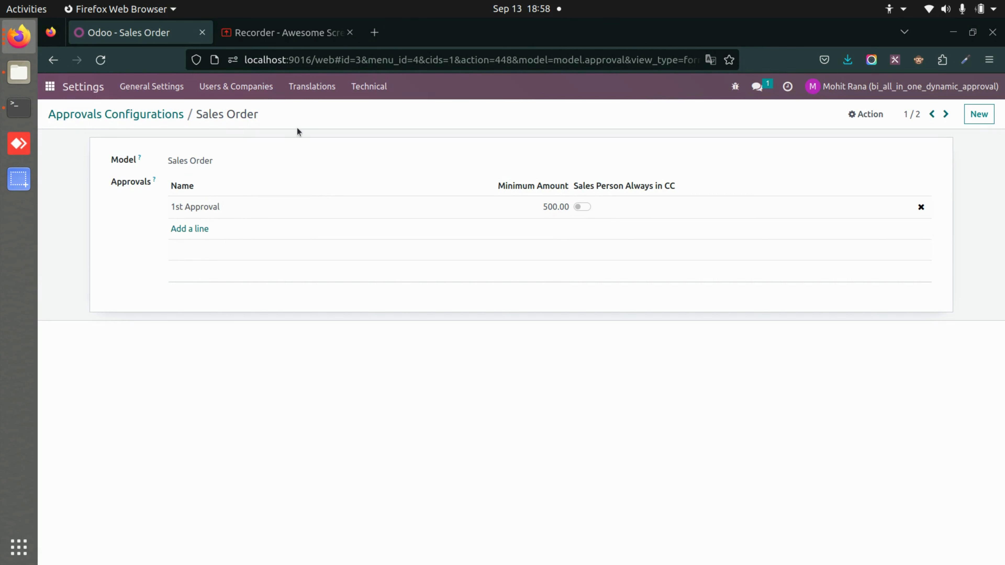
pyautogui.click(114, 116)
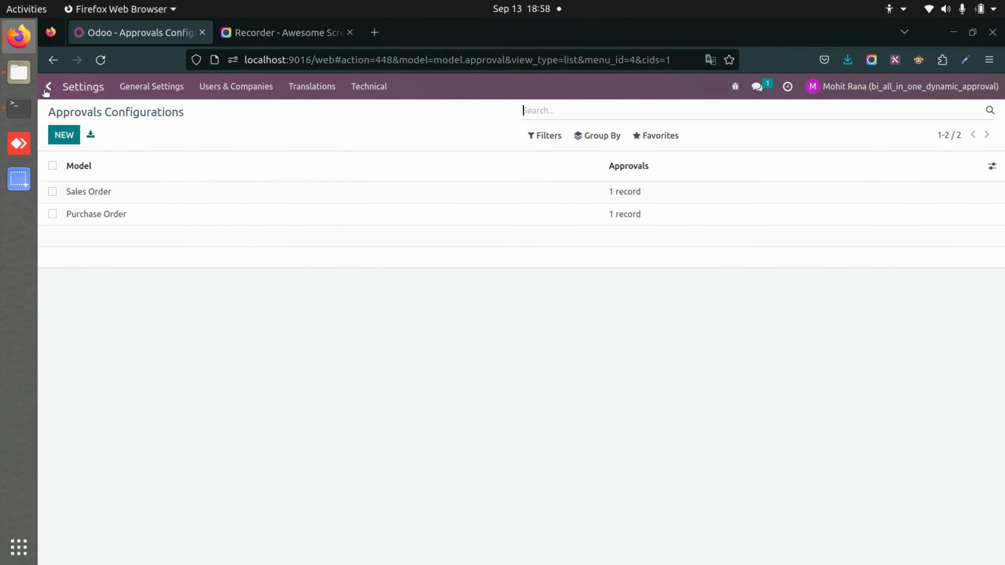
pyautogui.click(47, 88)
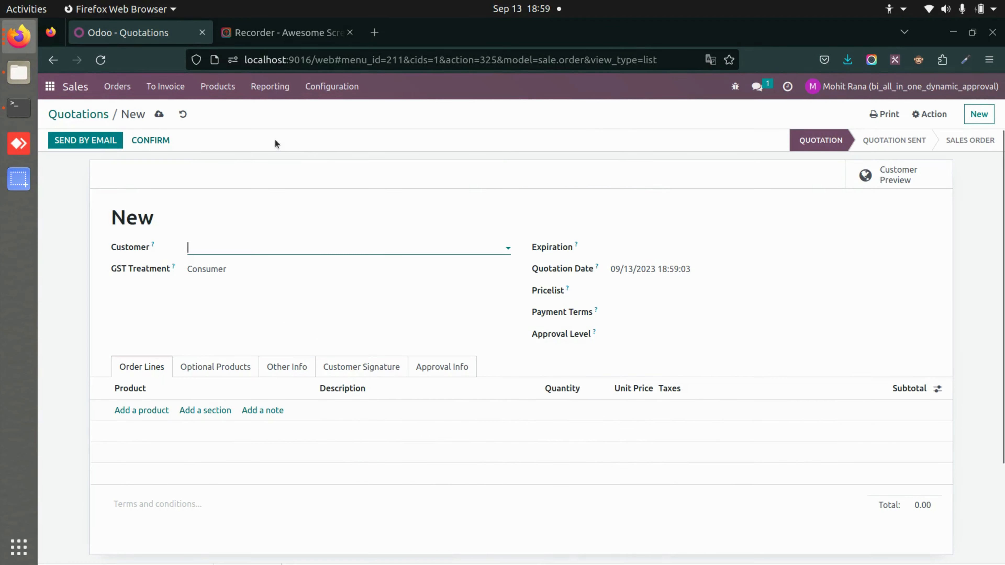
# Quote 2 [FURN_6666] Acoustic Bloc Screens for a customer contact and confirm it for 1st Approval
pyautogui.click(254, 248)
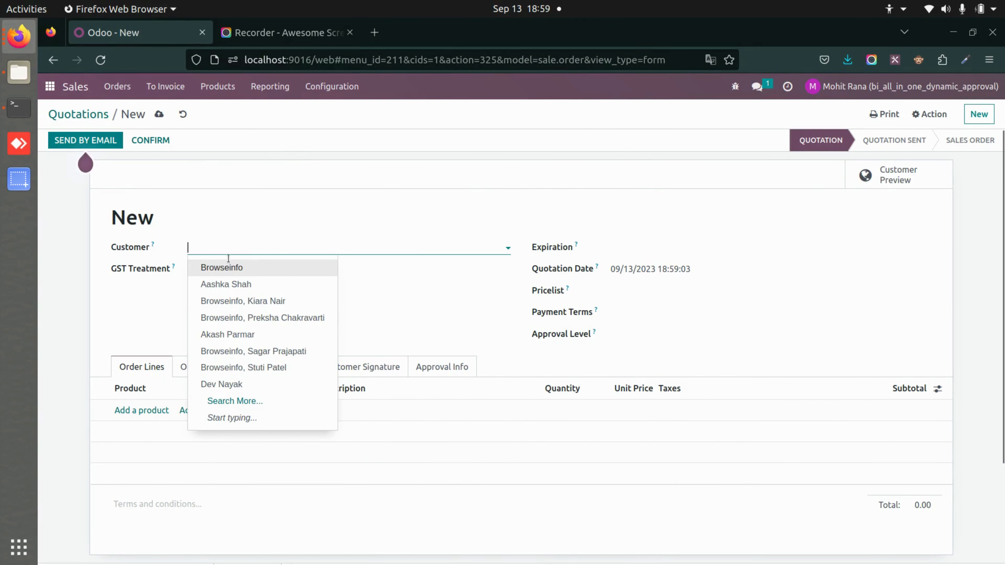
pyautogui.click(264, 303)
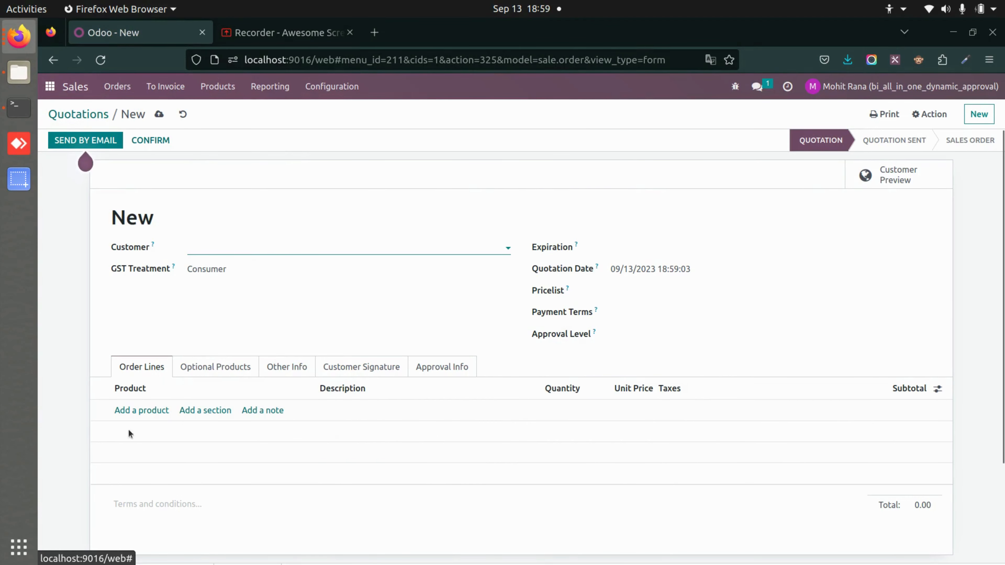
pyautogui.click(158, 411)
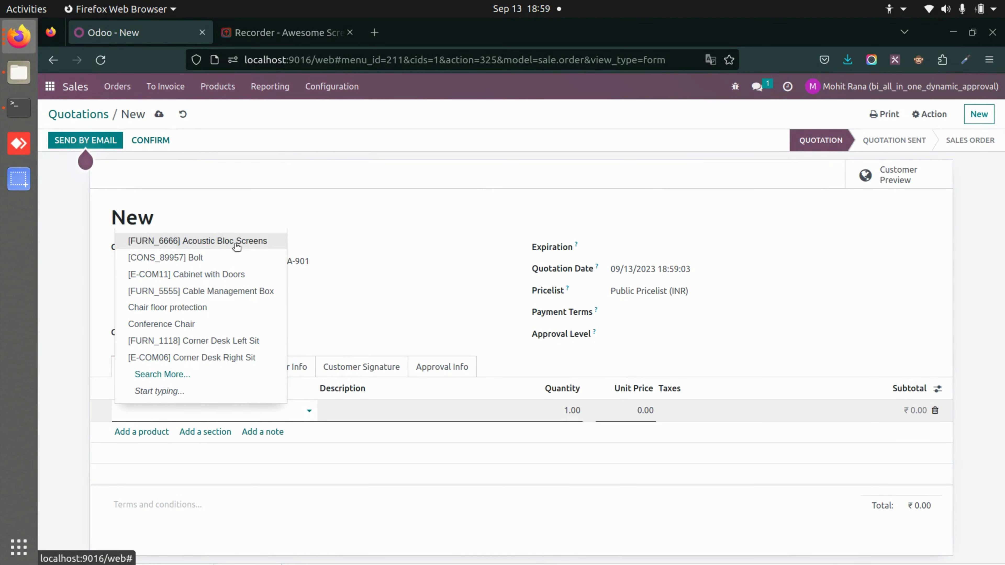
pyautogui.click(238, 243)
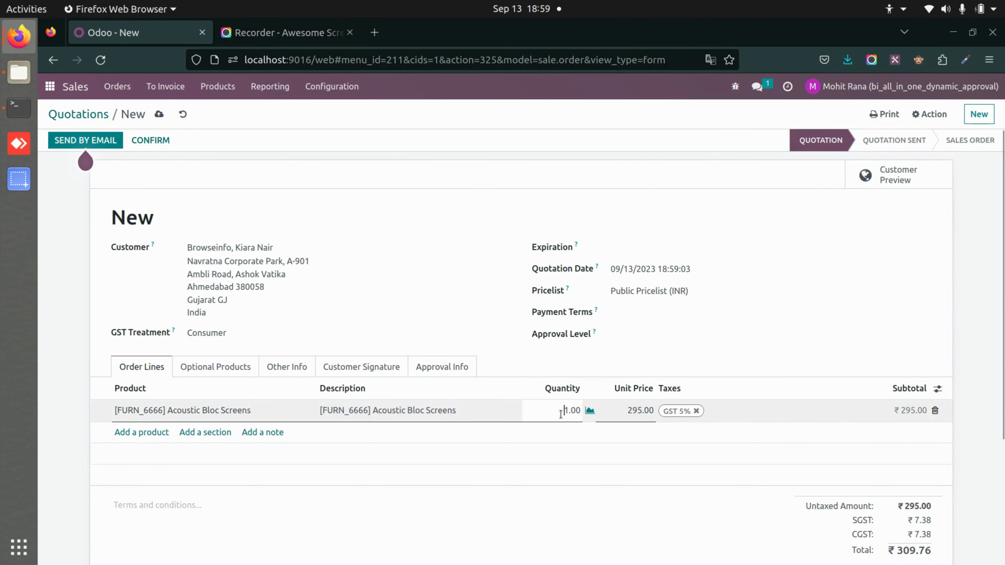
pyautogui.click(167, 145)
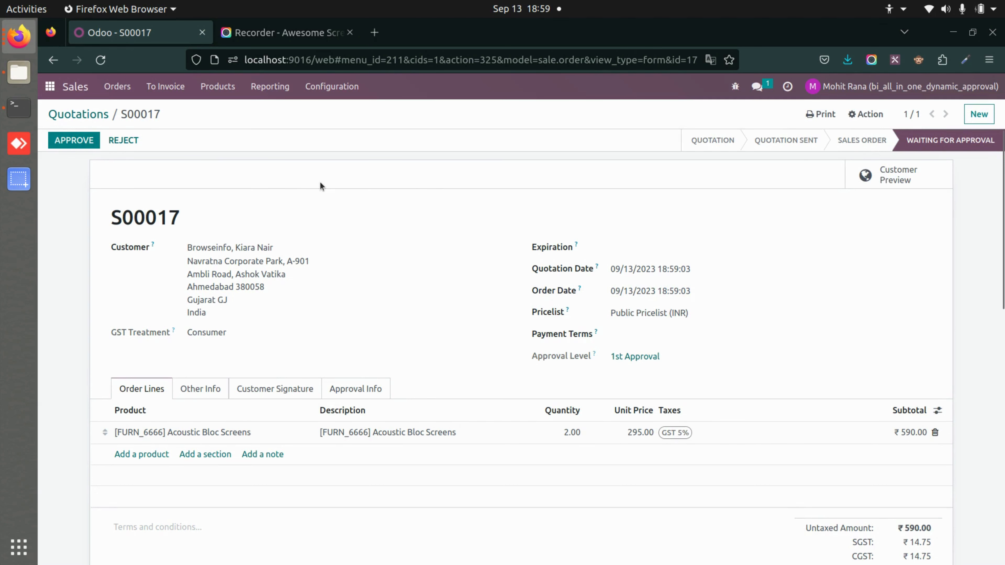
# In the approver's private window, open S00017 from the Sales orders waiting for approval
pyautogui.hotkey('alt', 'Tab')
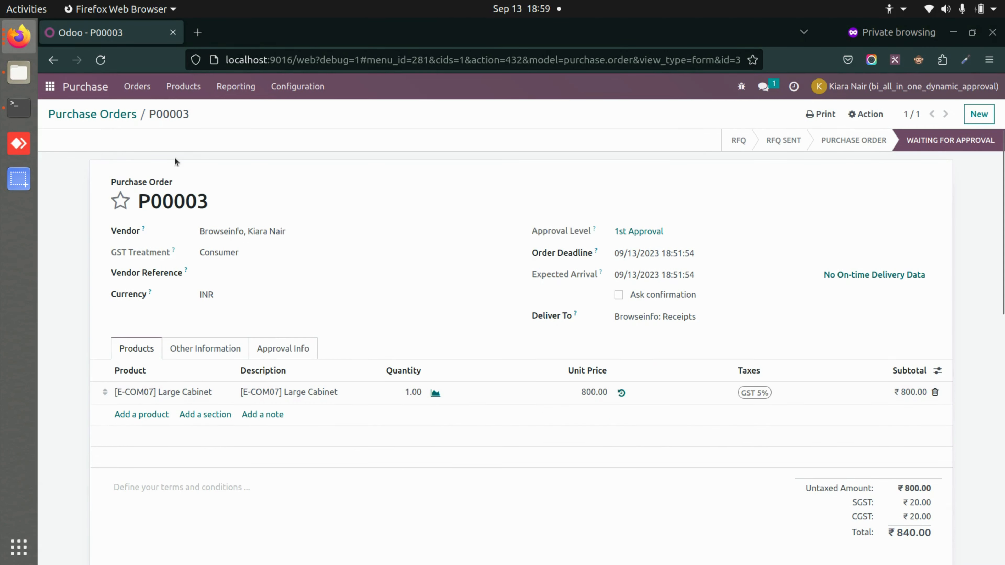
pyautogui.click(57, 92)
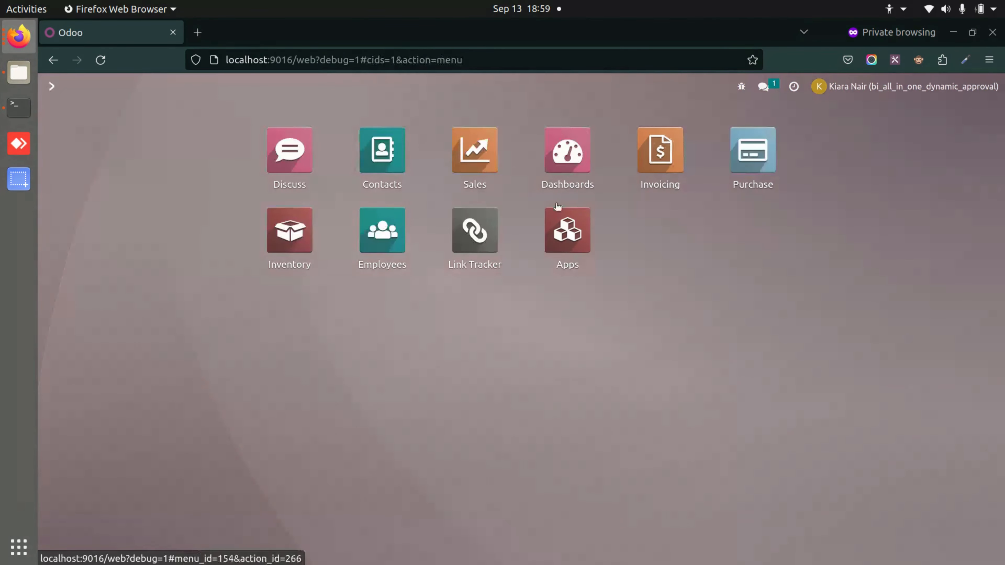
pyautogui.click(488, 151)
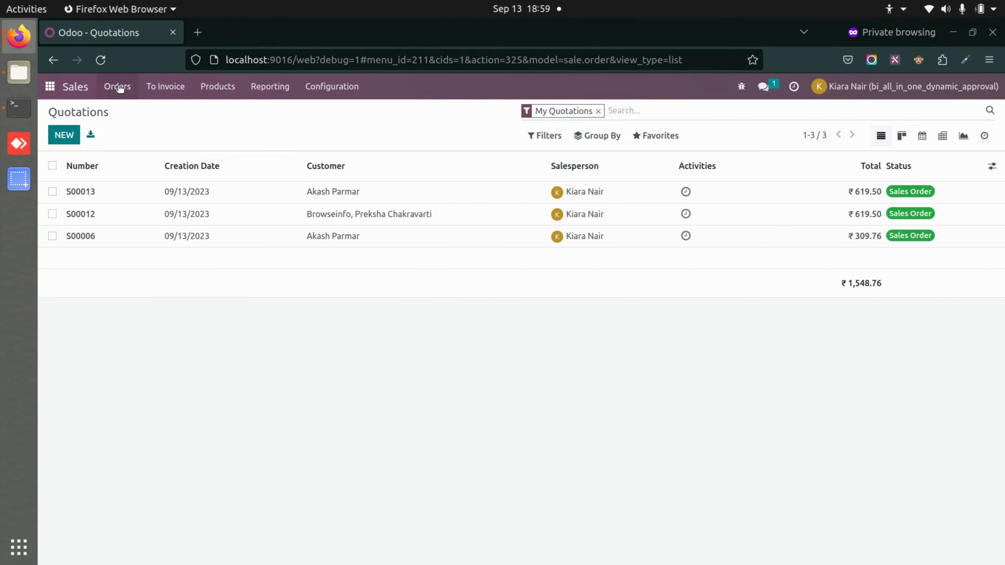
pyautogui.click(119, 88)
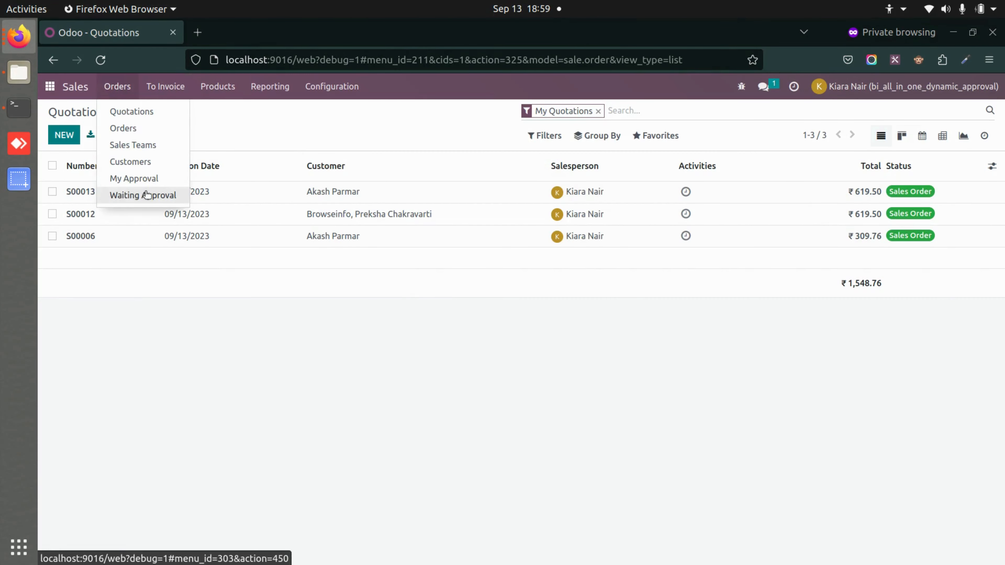
pyautogui.click(145, 194)
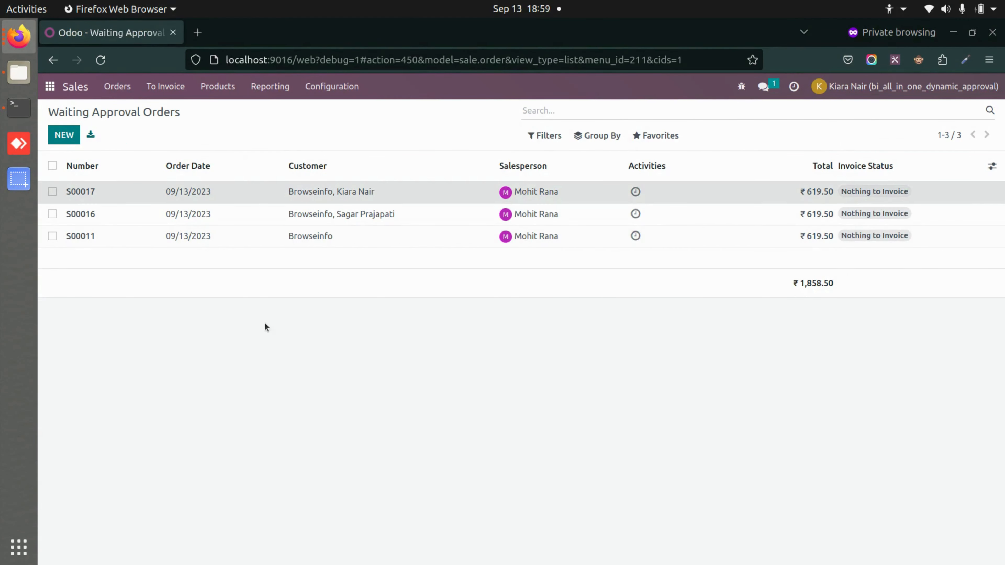
pyautogui.click(344, 196)
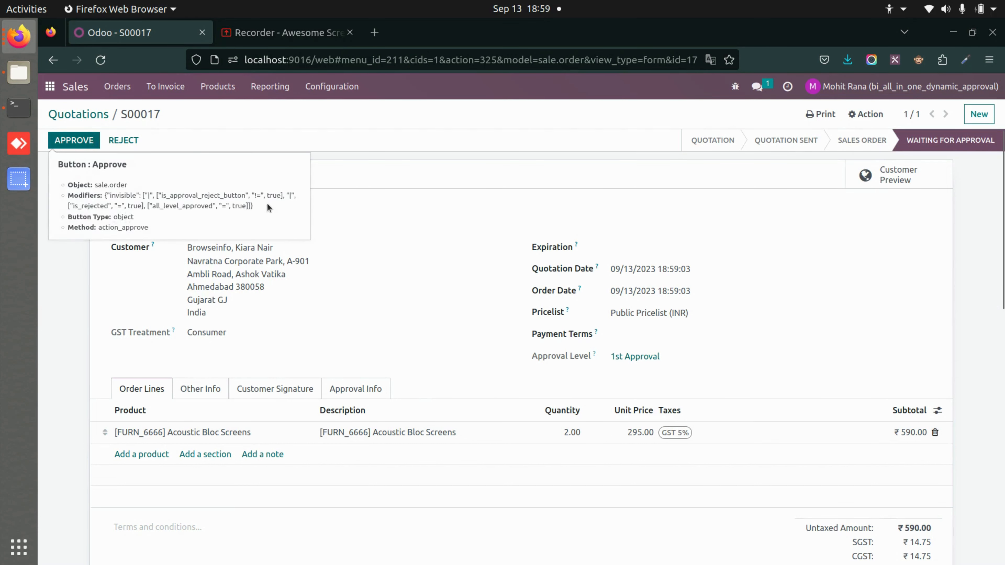
# Approve S00017 into a confirmed ₹619.50 sales order, then go to the home menu
pyautogui.click(92, 142)
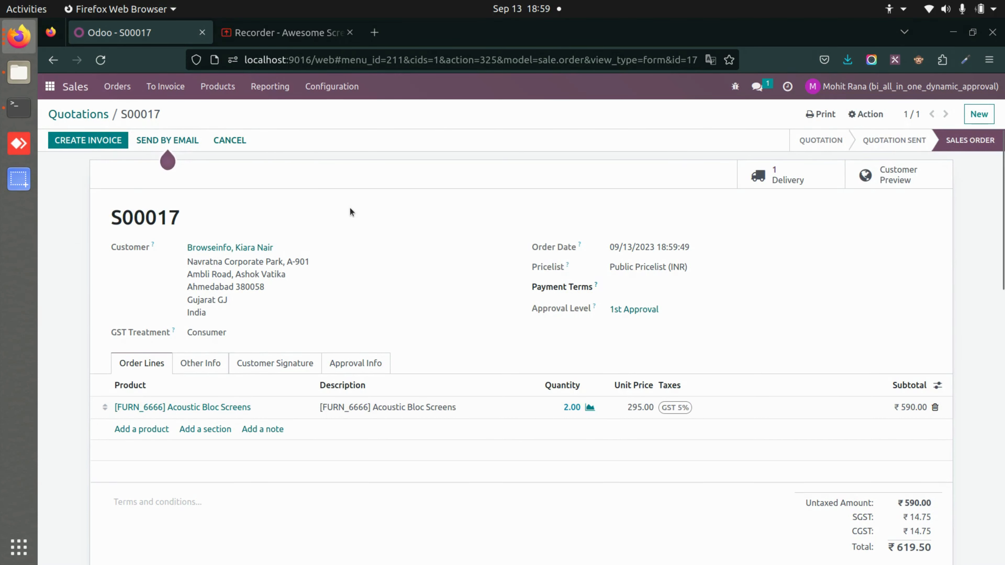
pyautogui.click(48, 88)
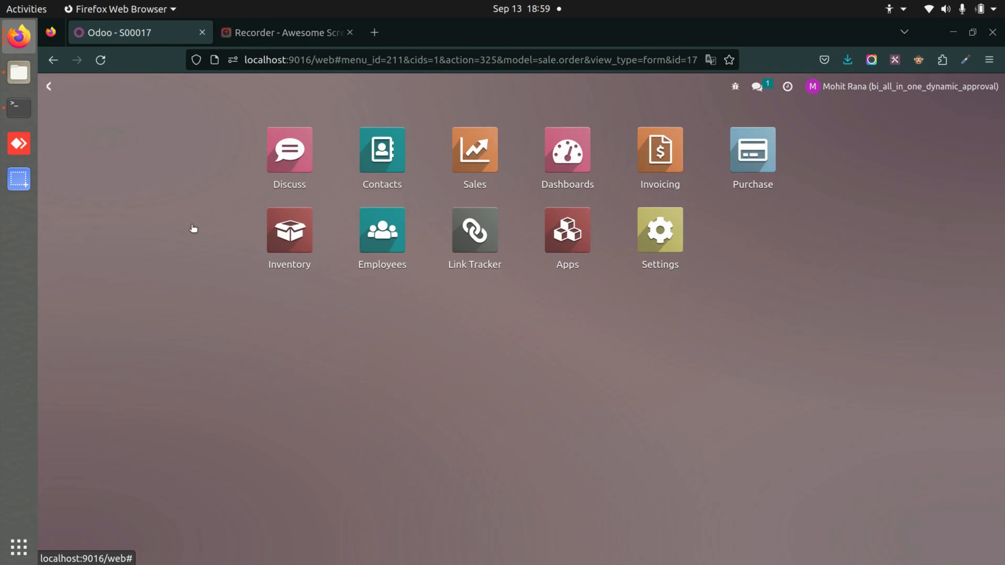